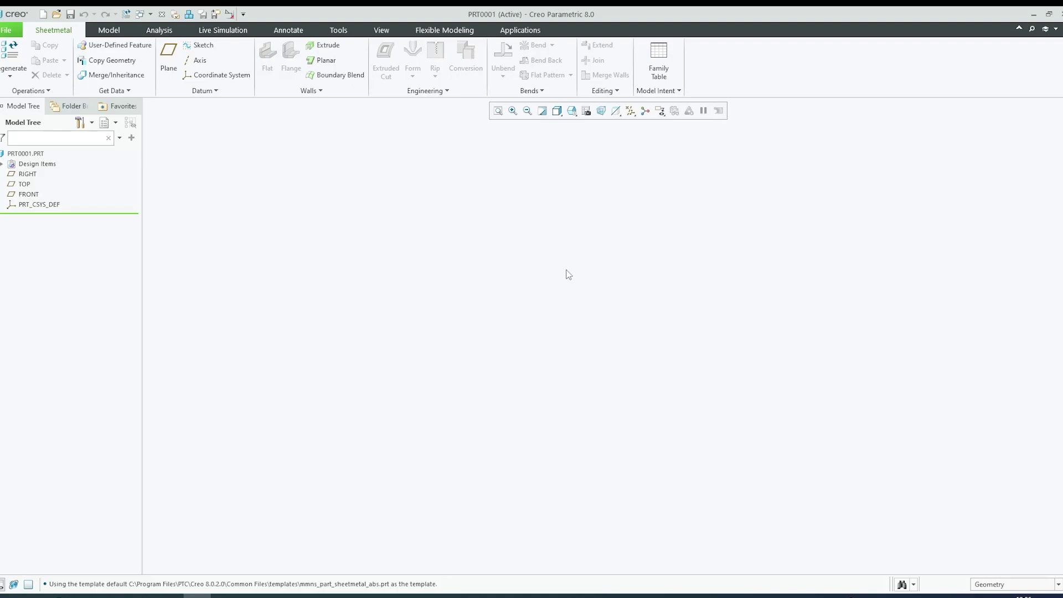
- Start a planar wall on the TOP plane and sketch a centre rectangle at the origin
left_click(326, 60)
left_click(24, 184)
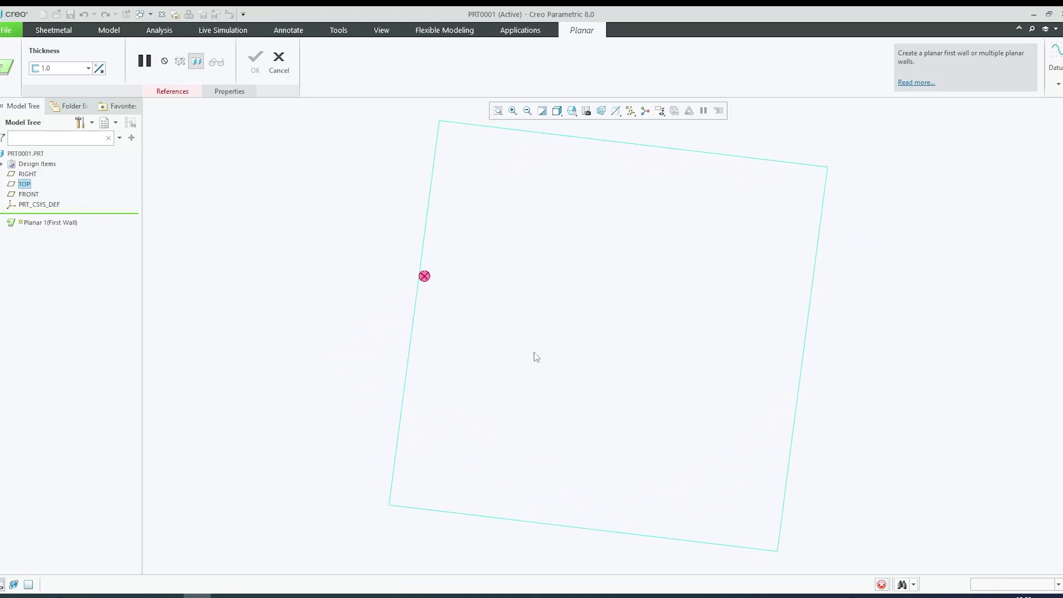
left_click(278, 61)
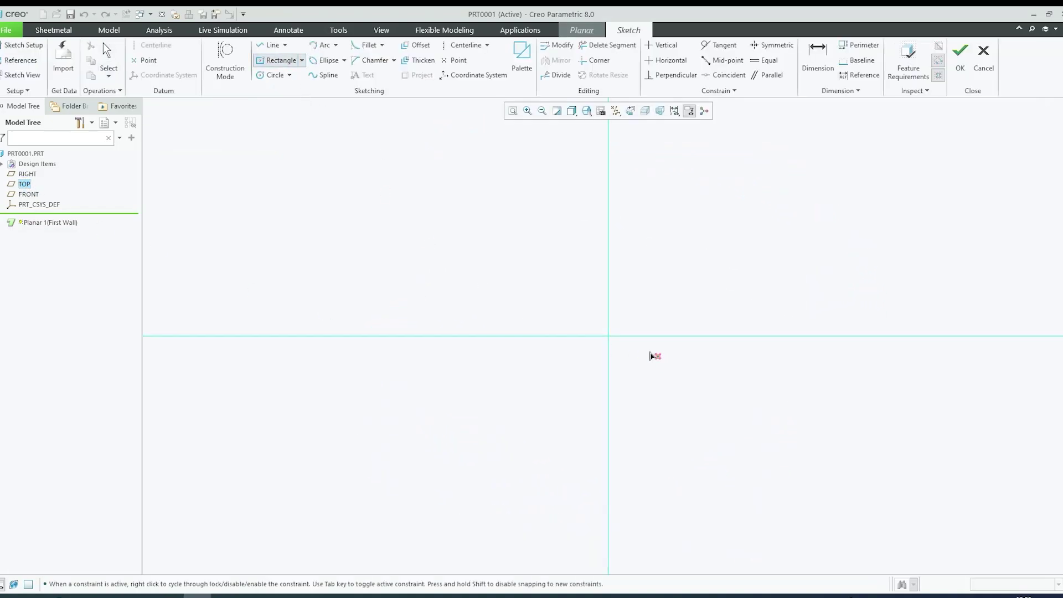
left_click(609, 337)
left_click(479, 243)
middle_click(423, 250)
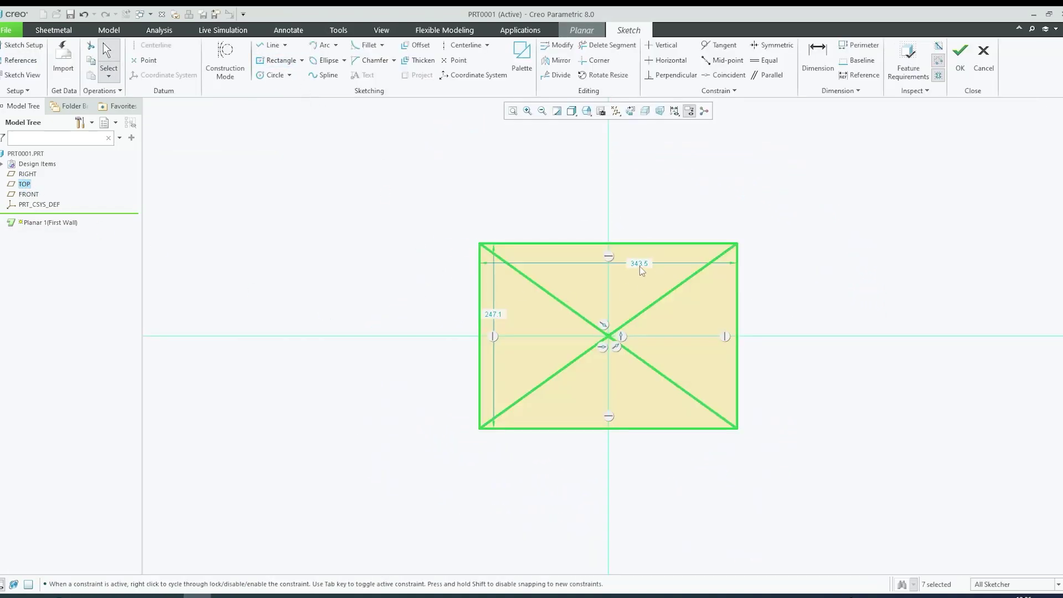
- Dimension the rectangle 150 wide by 50 high and finish the sketch
double_click(640, 265)
type("150")
key("Return")
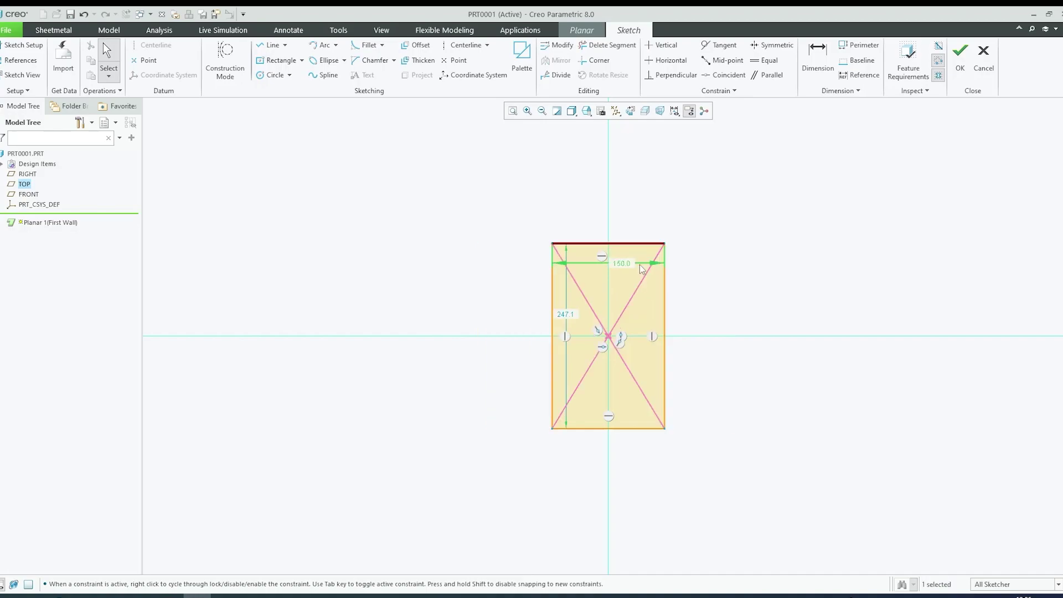
double_click(566, 318)
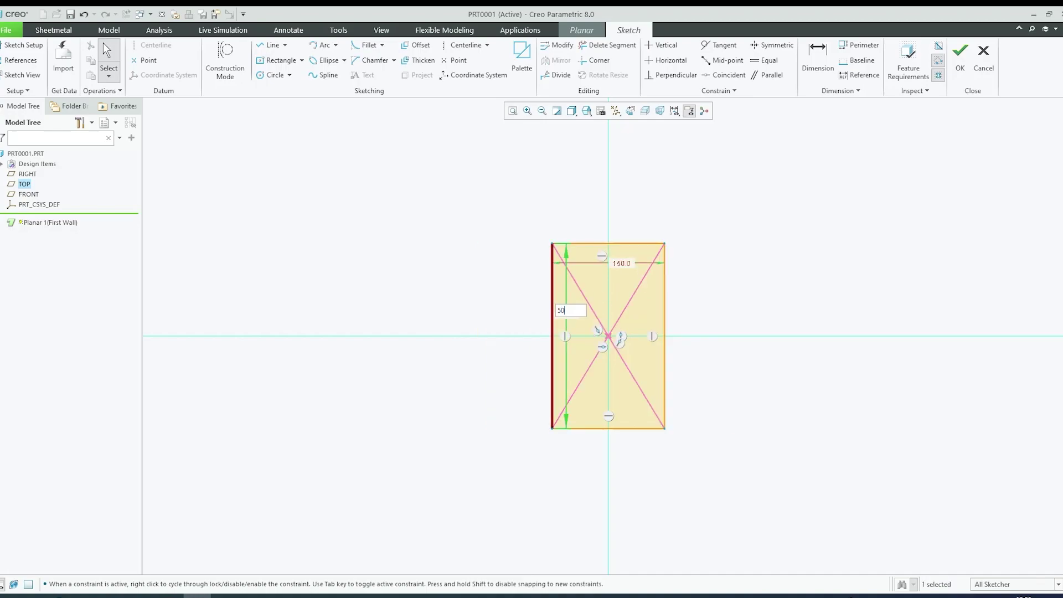
type("50")
key("Return")
left_click(960, 71)
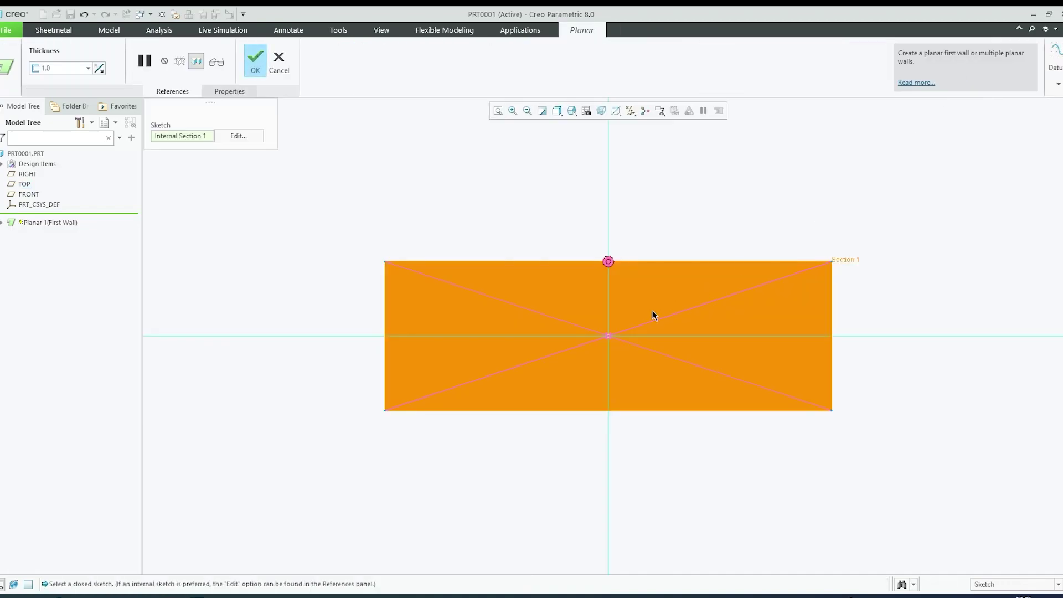
- Set the wall thickness to 2.0 and complete the planar wall
double_click(55, 69)
type("2.0")
key("Return")
middle_click(343, 402)
mouse_move(372, 392)
middle_mouse_down()
mouse_move(501, 349)
mouse_move(500, 402)
middle_mouse_up()
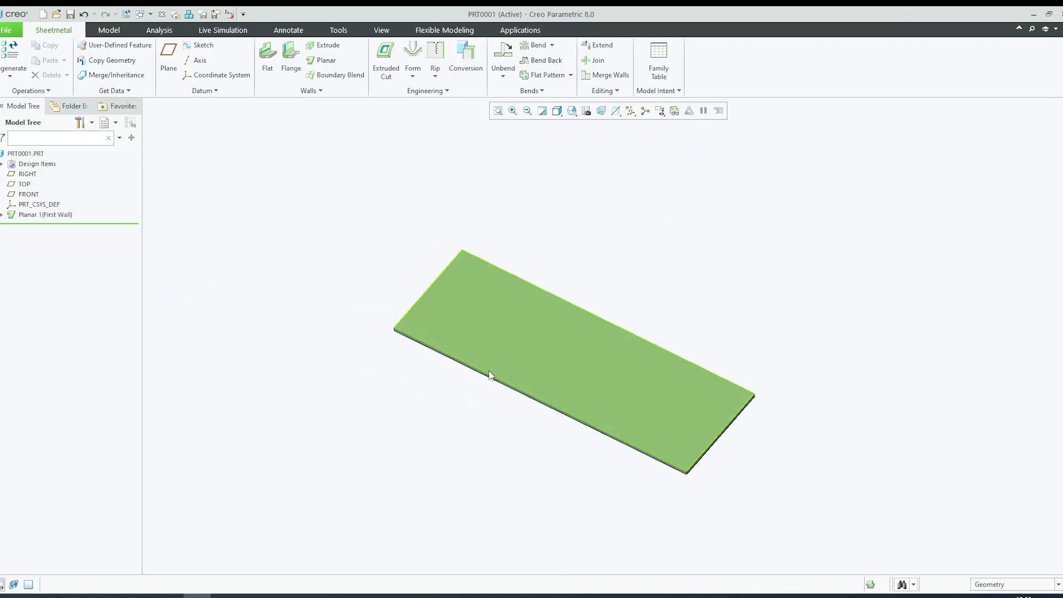
scroll(596, 374, "up", 2)
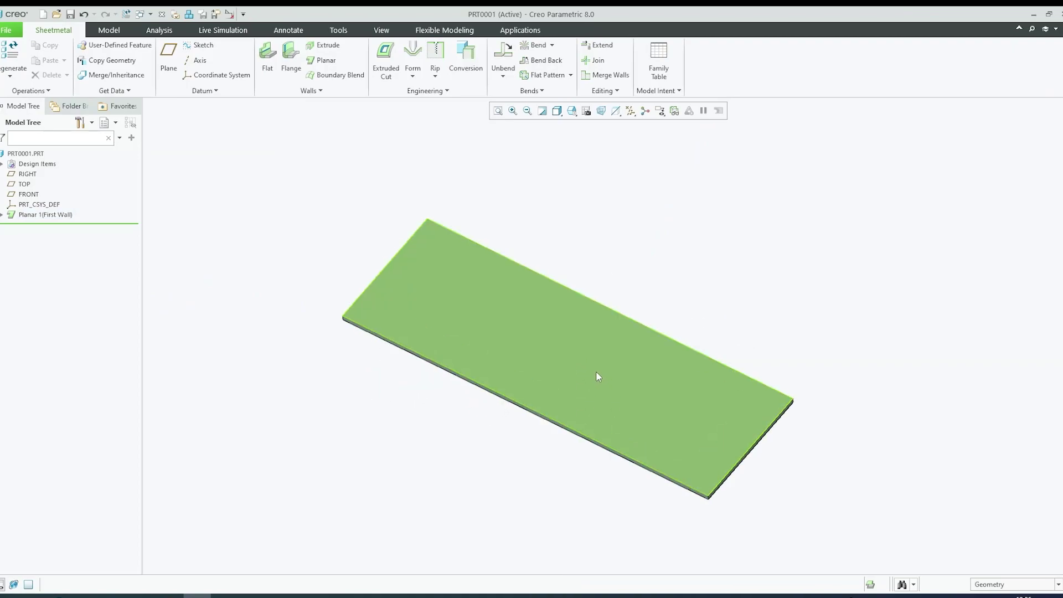
double_click(546, 348)
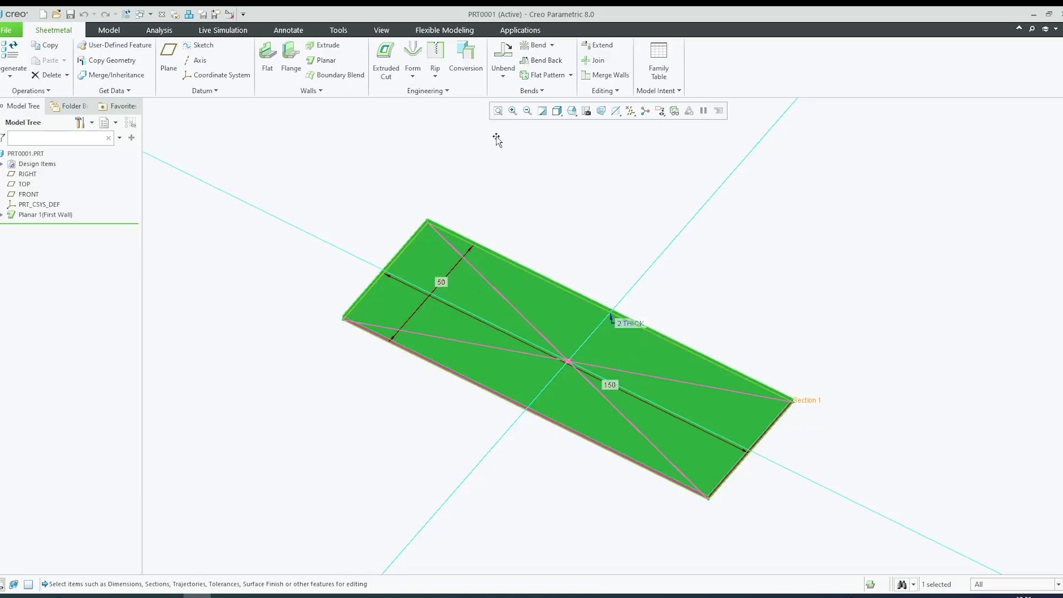
left_click(338, 30)
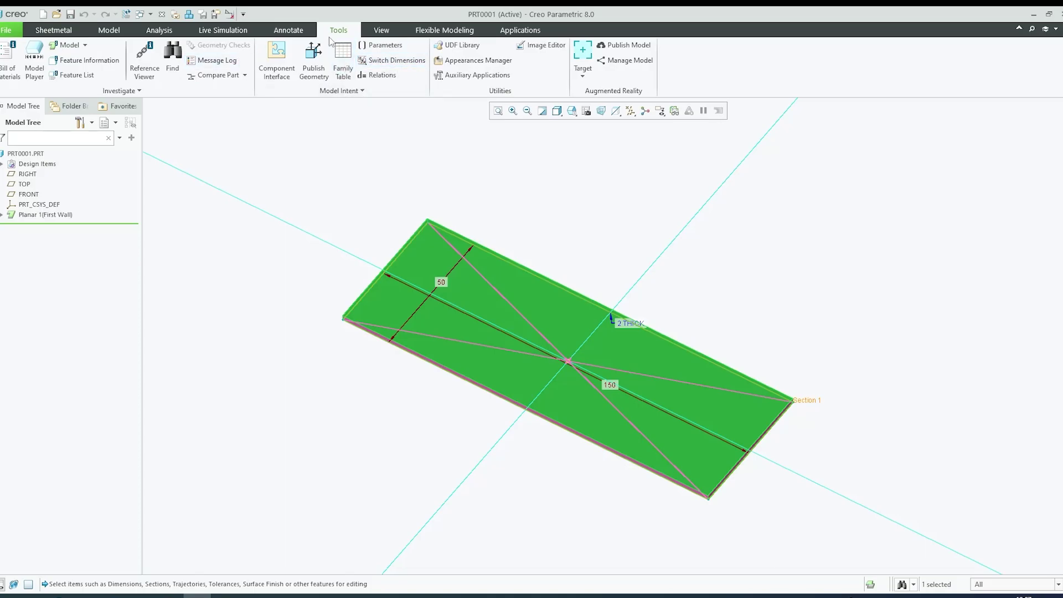
left_click(390, 61)
left_click(394, 61)
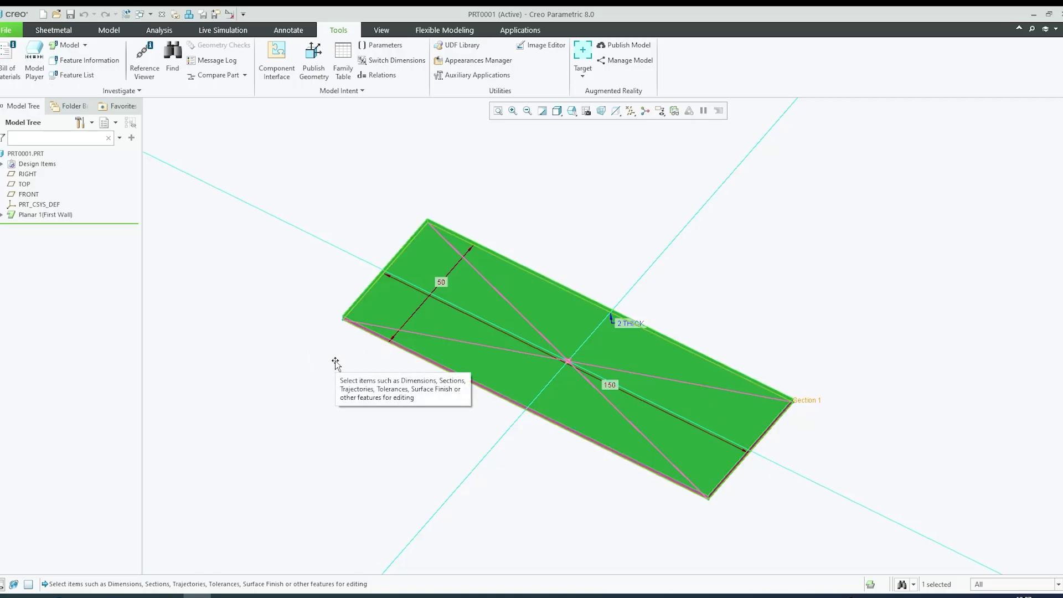
- Open the part's Relations editor from the Tools tab
left_click(287, 331)
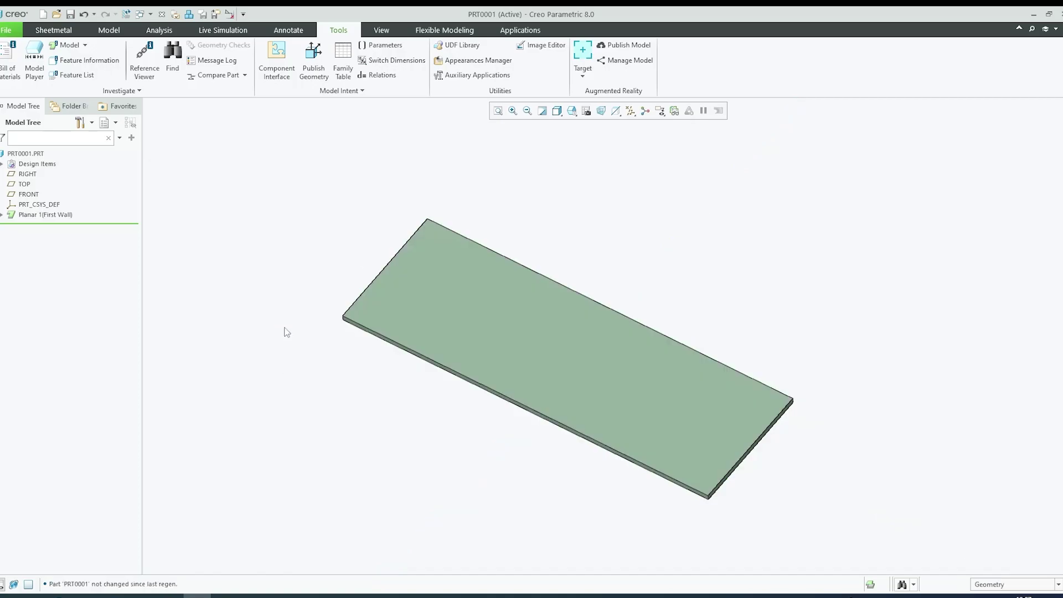
left_click(67, 31)
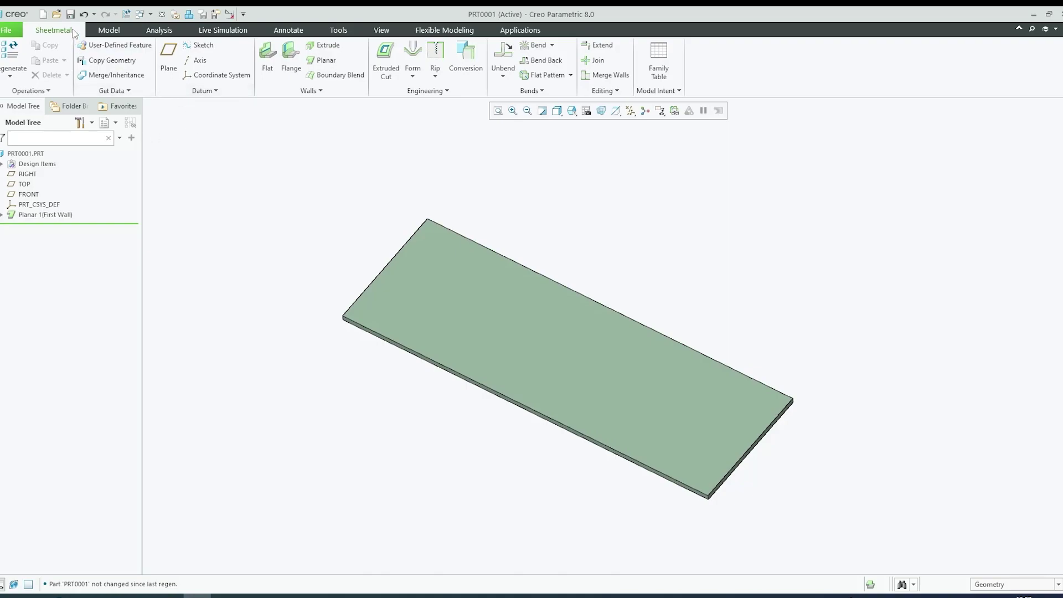
left_click(109, 31)
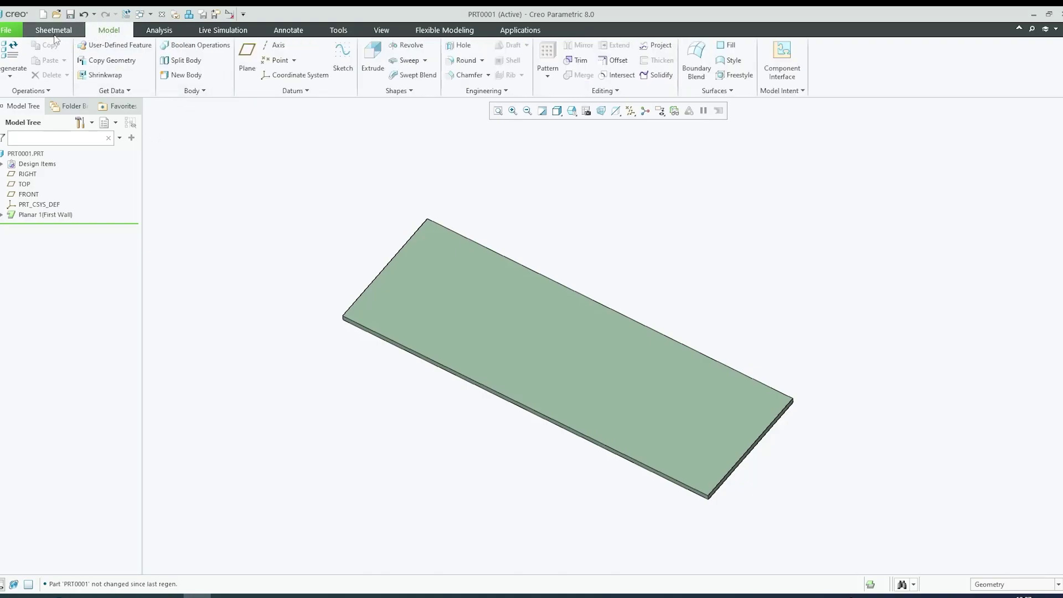
left_click(54, 31)
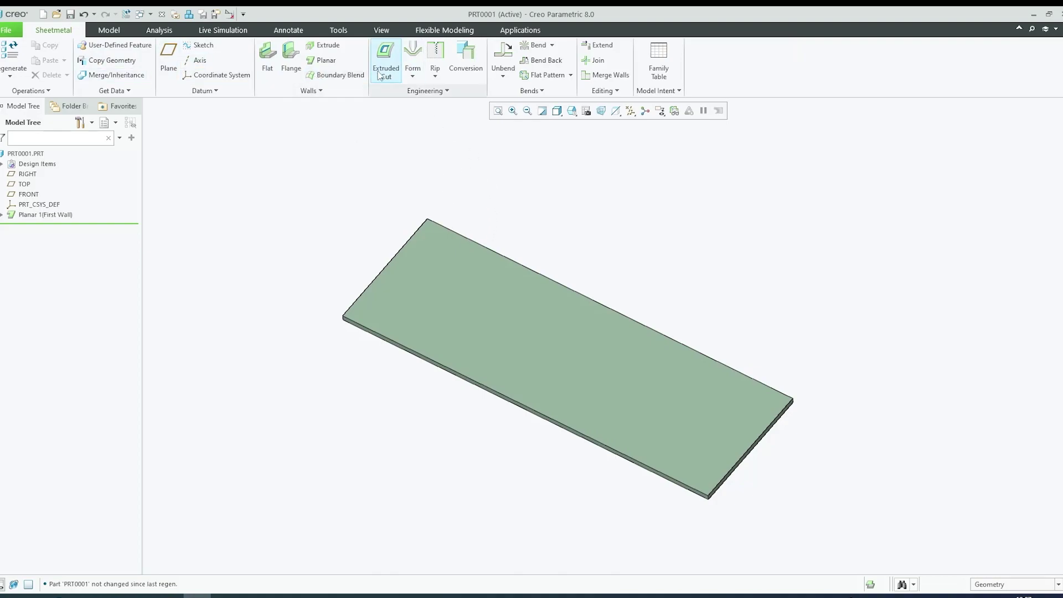
left_click(338, 30)
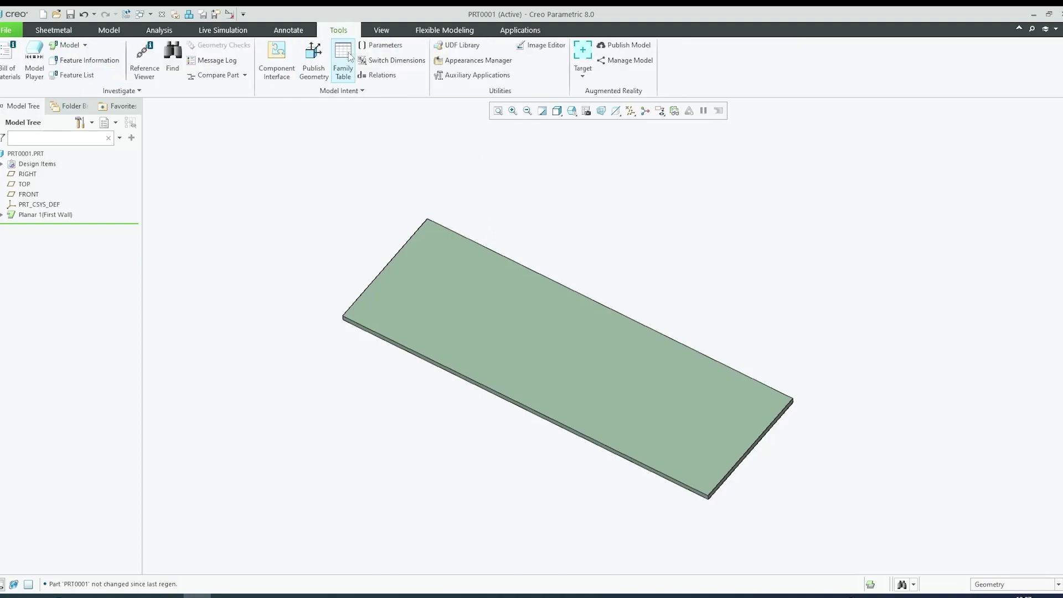
left_click(382, 76)
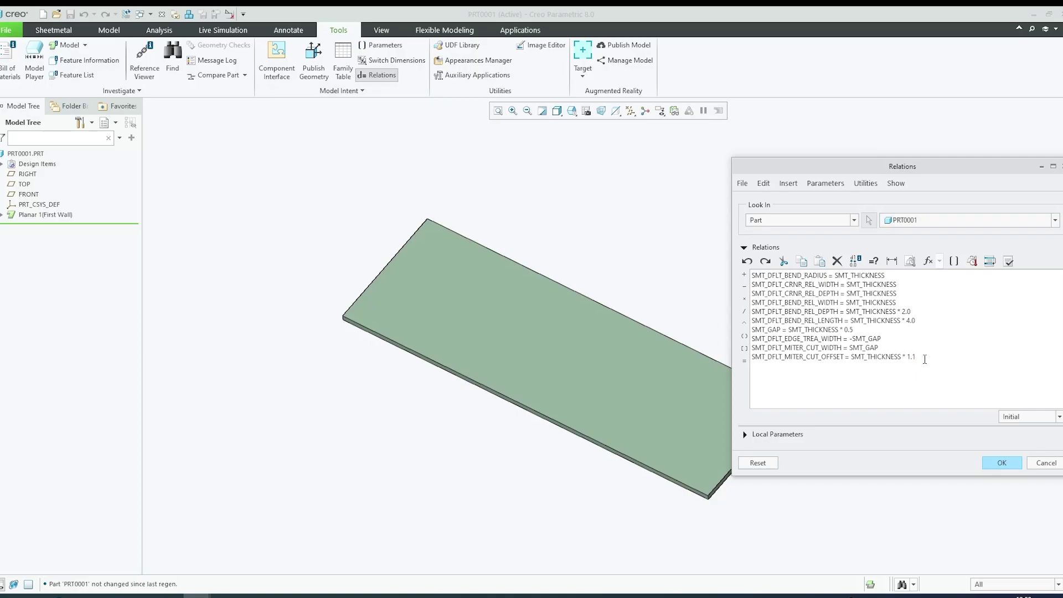
- Move and enlarge the Relations window and add a User relations comment line
left_click_drag(923, 359, 752, 275)
left_click(950, 357)
left_click_drag(891, 166, 827, 103)
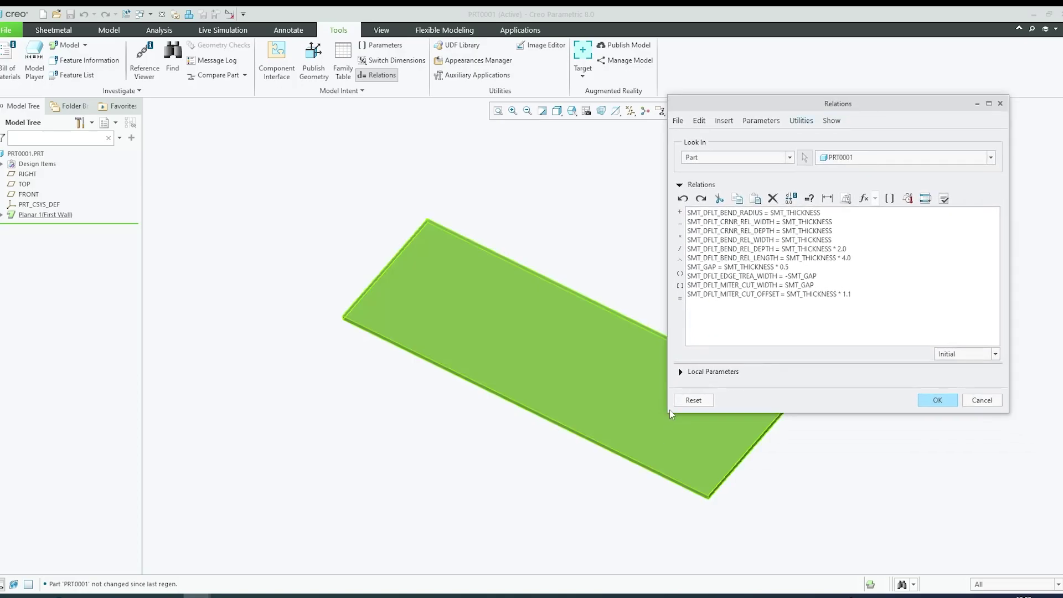
left_click_drag(671, 413, 482, 532)
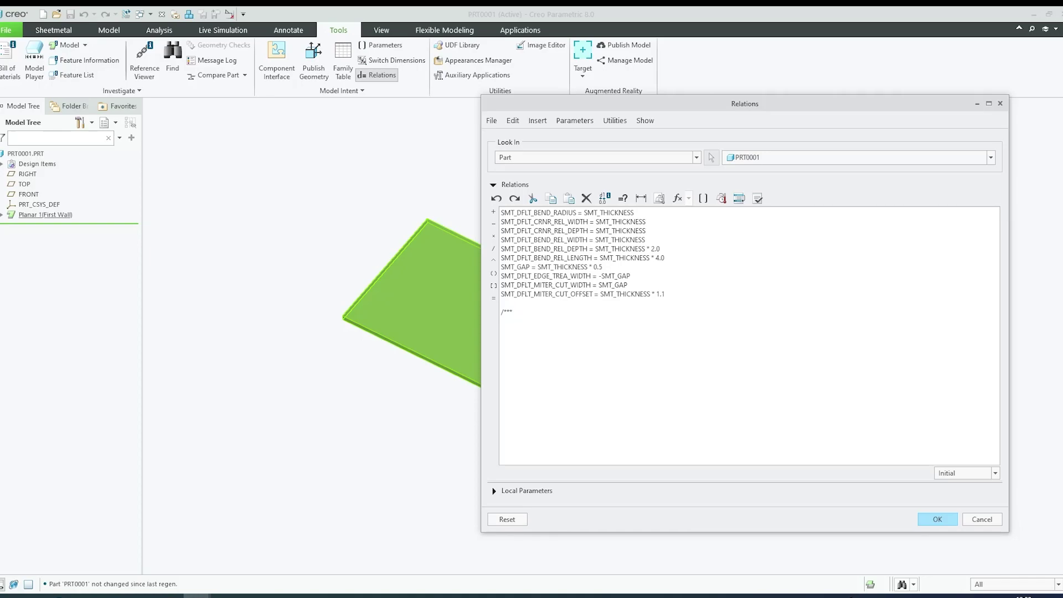
type("User relation")
middle_click_drag(292, 361, 230, 345)
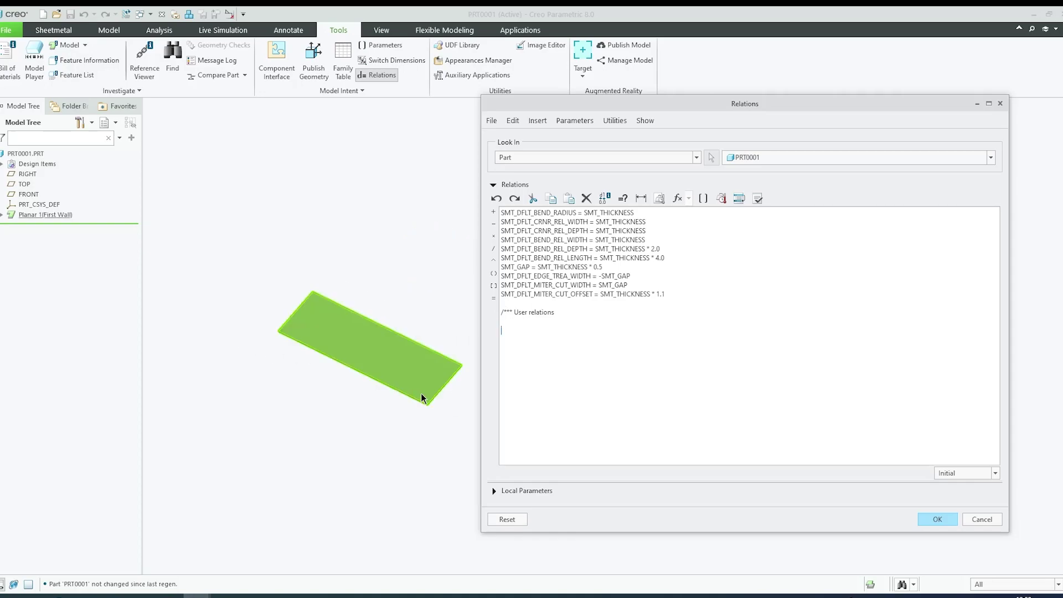
scroll(388, 390, "up", 4)
scroll(354, 327, "down", 2)
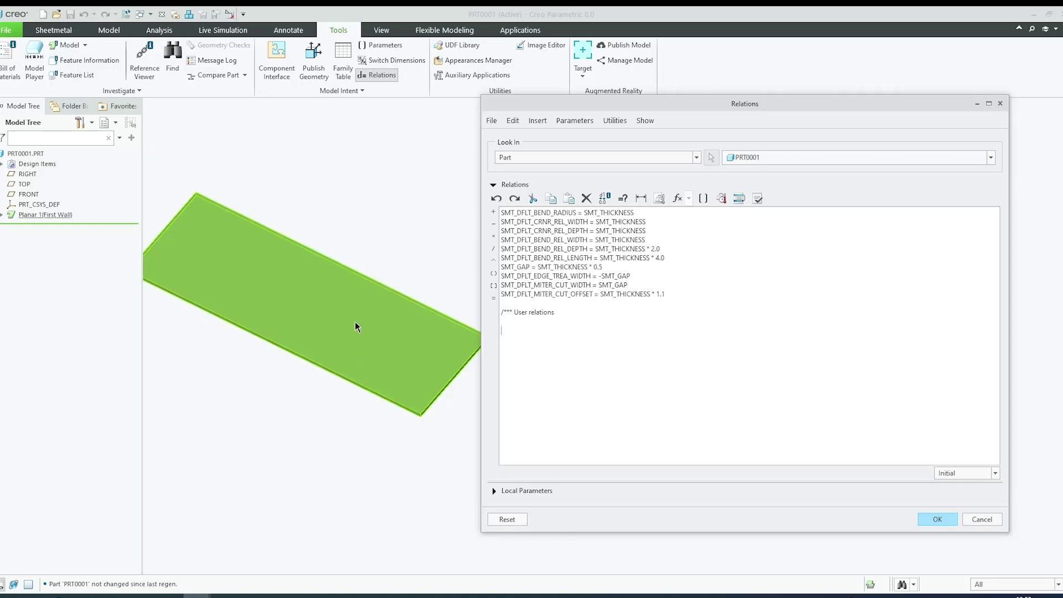
- Show the dimension symbols and insert d1 on its own line under User relations
left_click(327, 322)
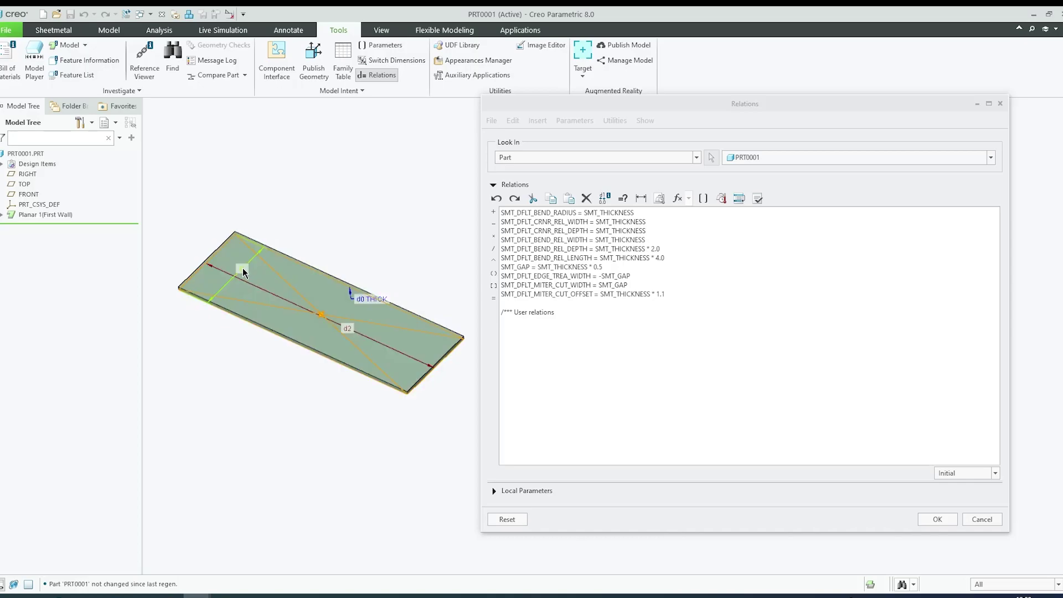
left_click(243, 268)
left_click(539, 332)
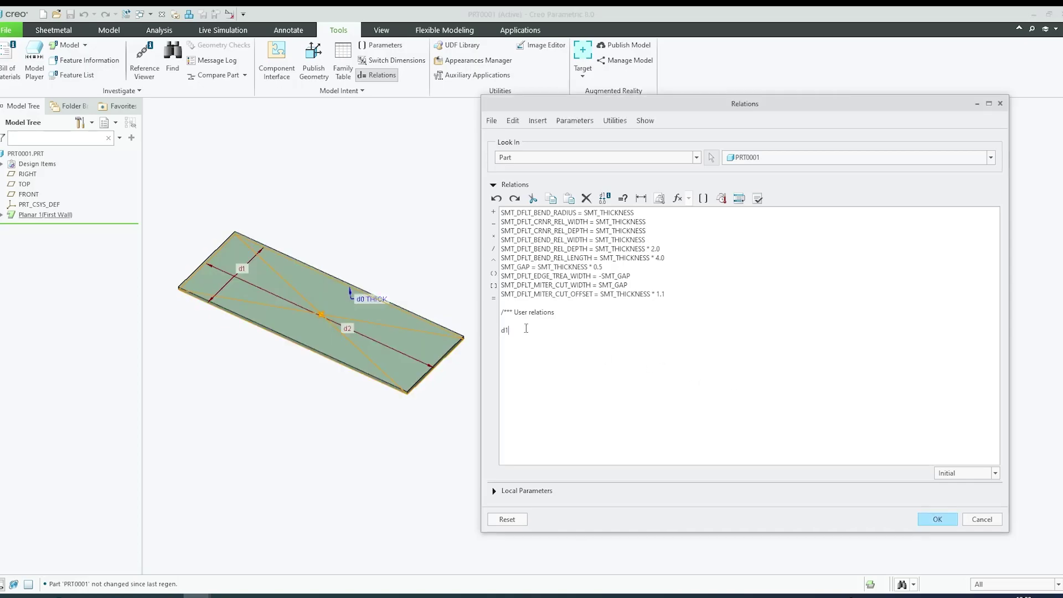
key("Home")
key("BackSpace")
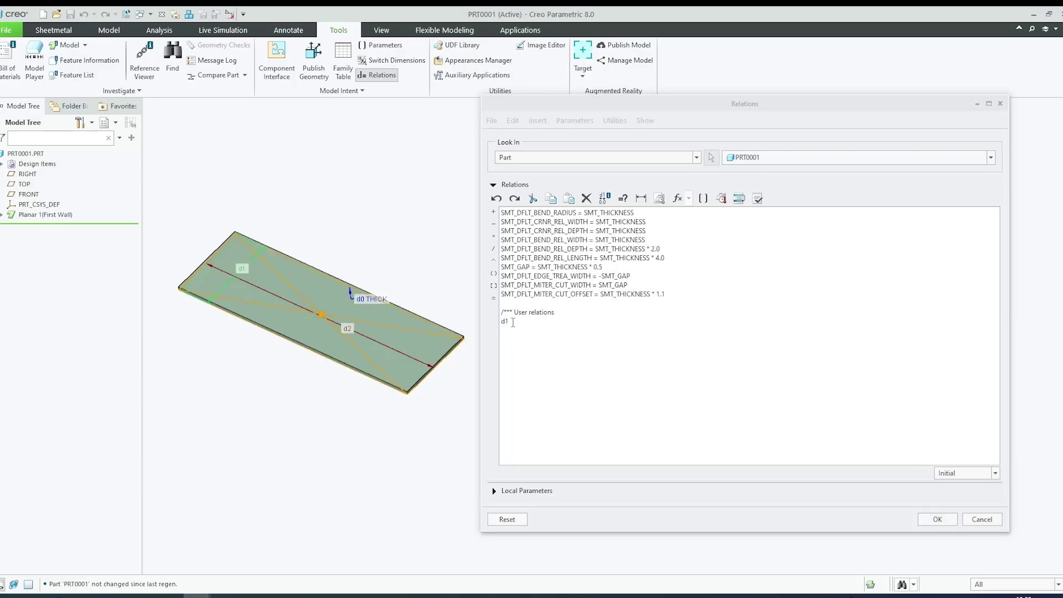
left_click(511, 323)
key("Home")
key("Return")
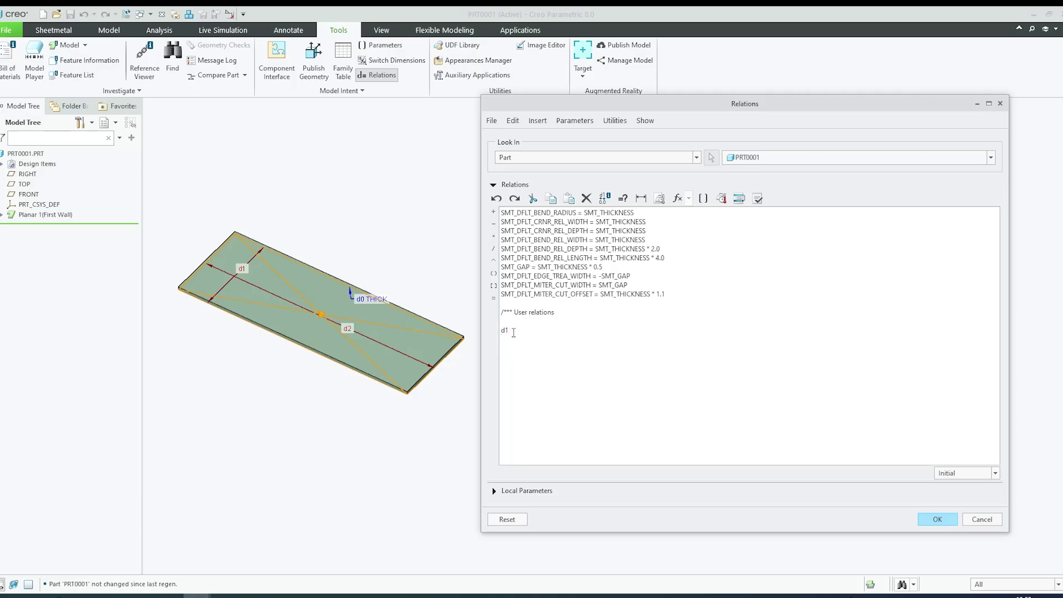
- Complete the relation as d1=0.5*d2 by picking the length dimension
left_click(514, 331)
type("=0.5*")
left_click(348, 330)
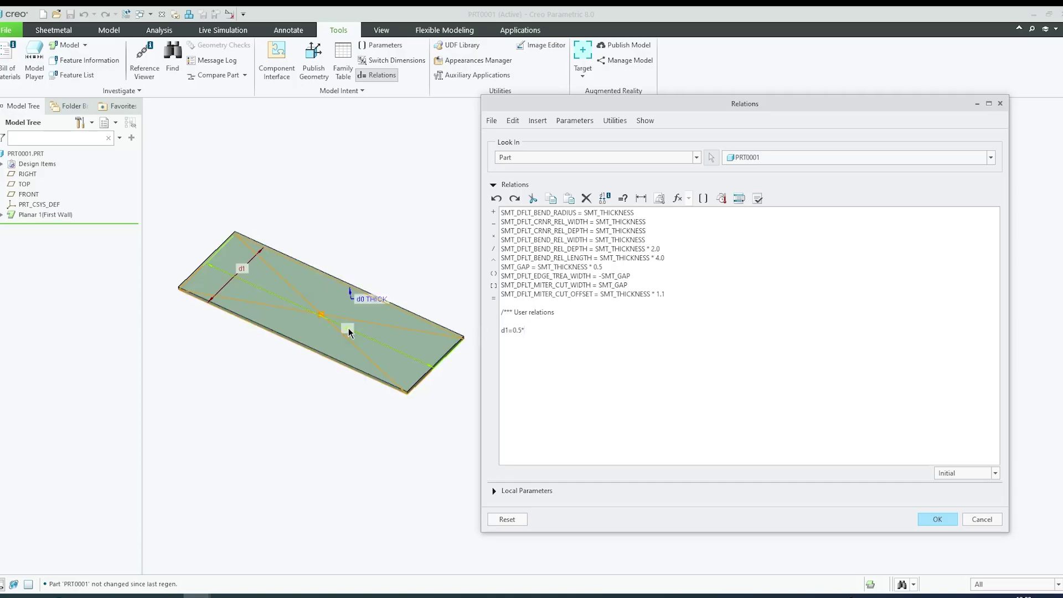
left_click(561, 331)
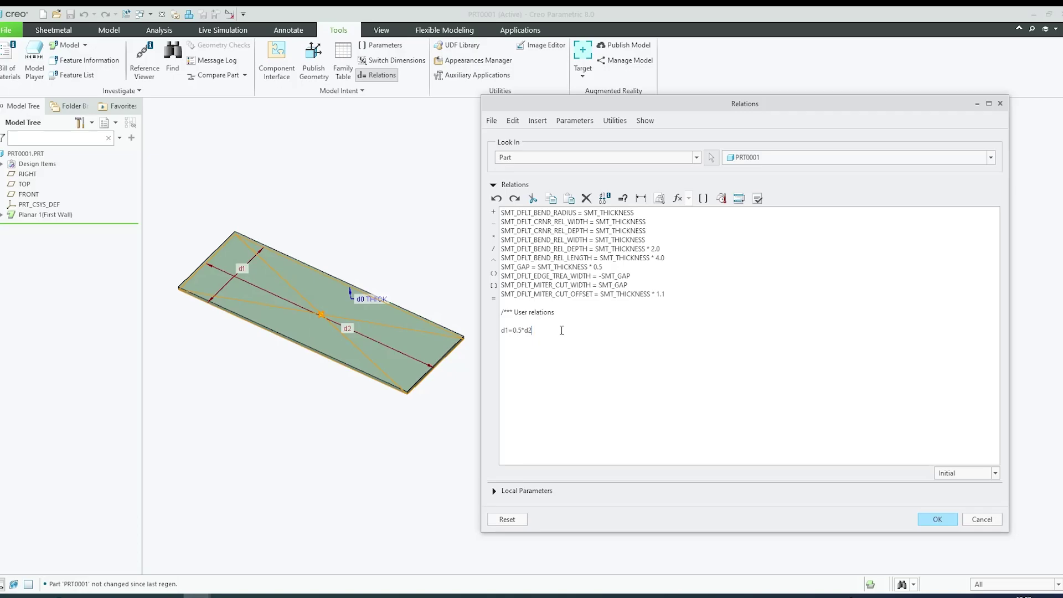
- Verify the relations and accept them, closing the editor
left_click(758, 199)
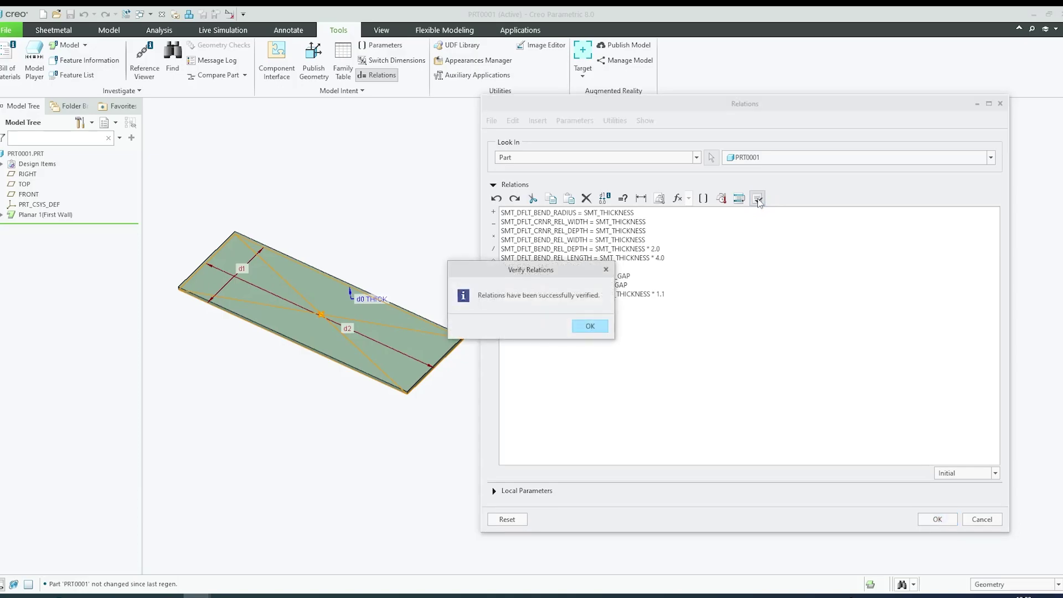
left_click(589, 327)
left_click(931, 522)
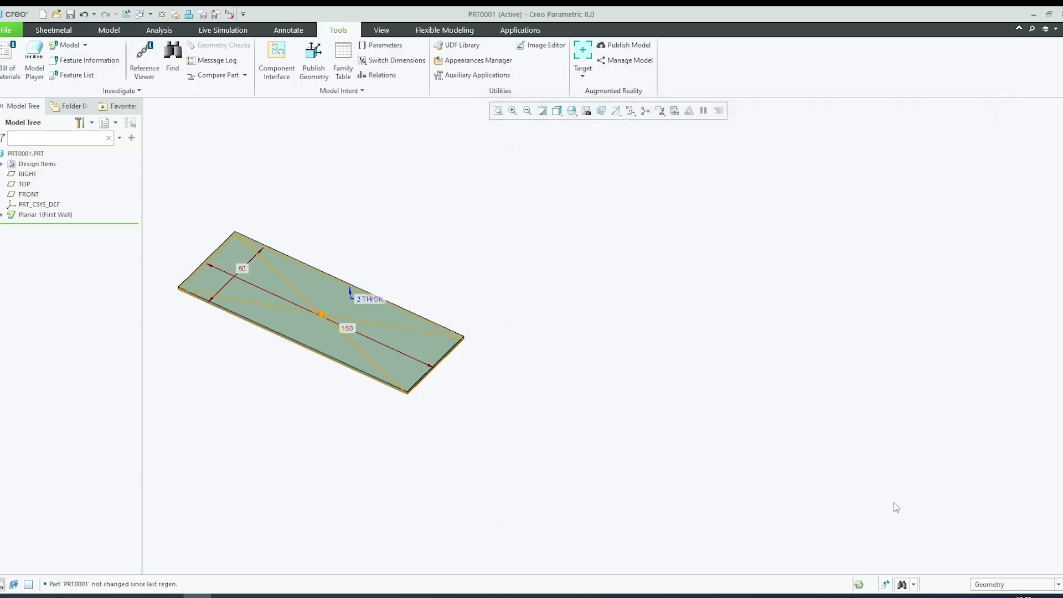
middle_click_drag(331, 337, 538, 383, "shift")
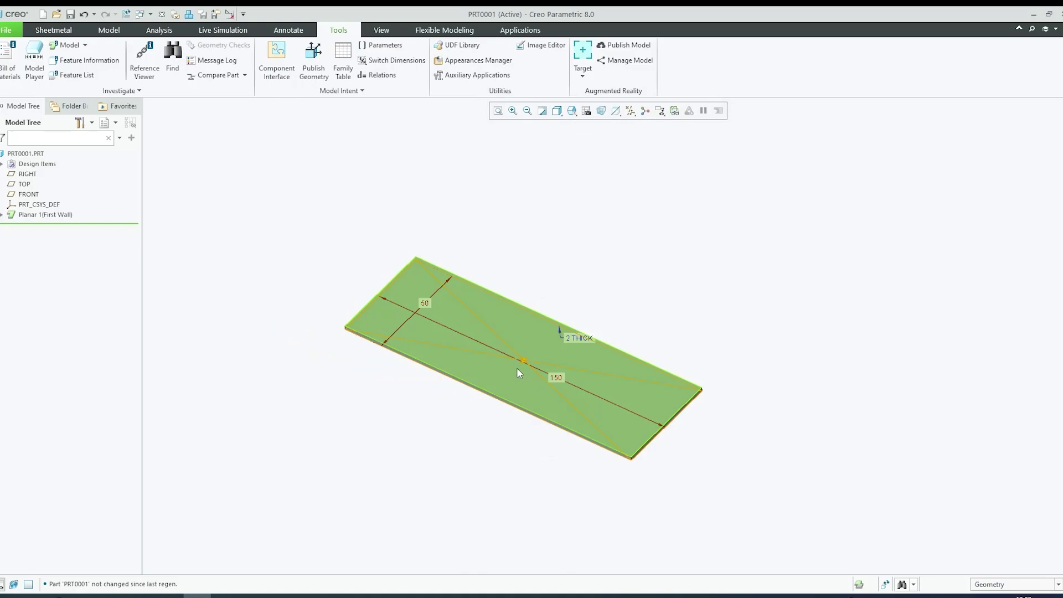
scroll(509, 366, "up", 2)
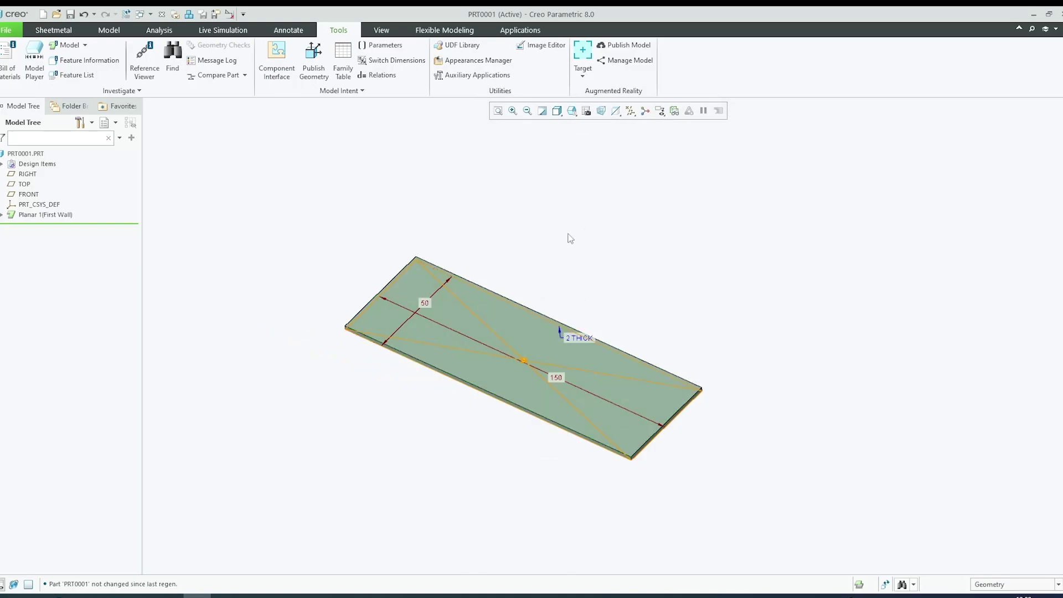
- Reopen Relations, verify d1=0.5*d2 again, and close the editor
left_click(377, 74)
left_click(522, 336)
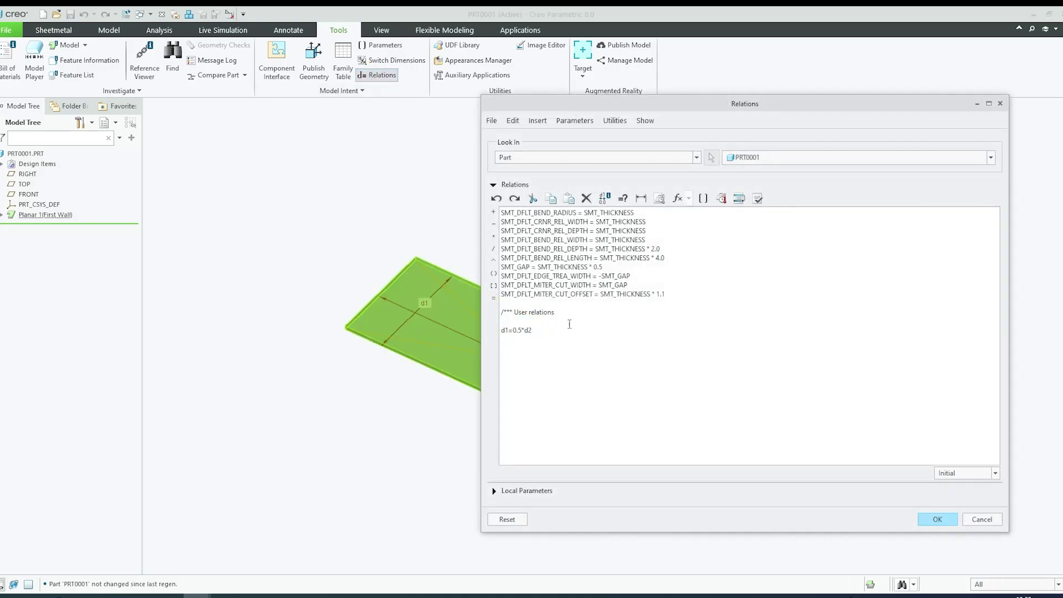
left_click(758, 198)
left_click(595, 326)
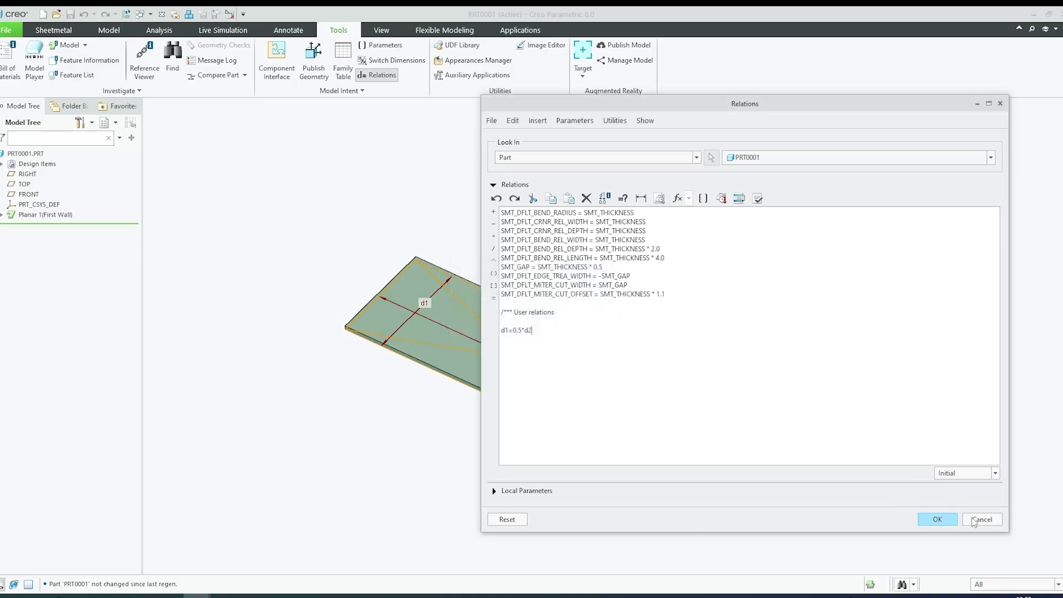
left_click(942, 520)
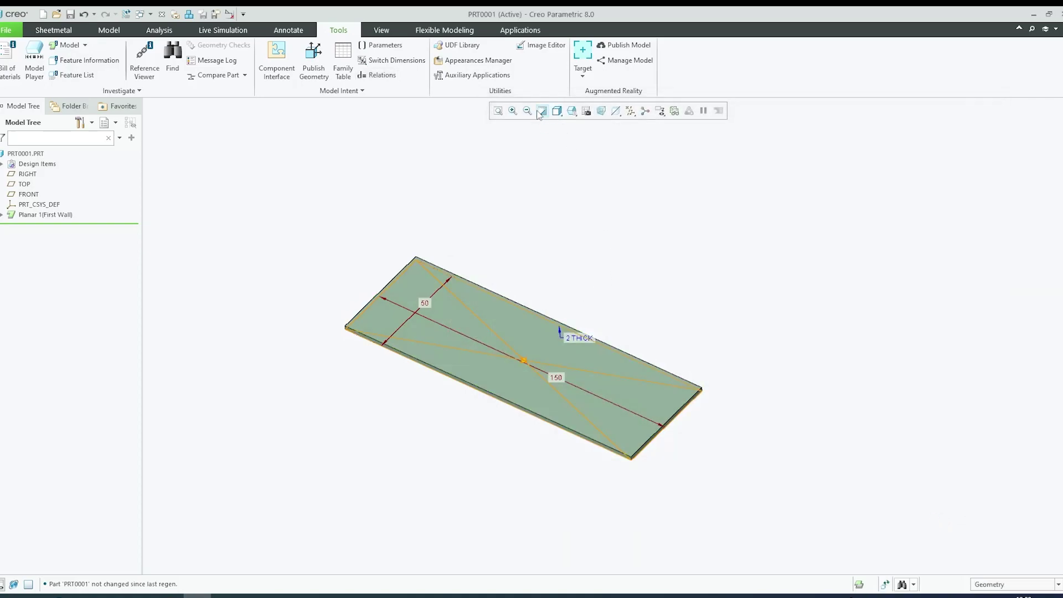
- Display the plate's 50, 150 and 2 THICK section dimensions
left_click(640, 222)
scroll(516, 365, "up", 2)
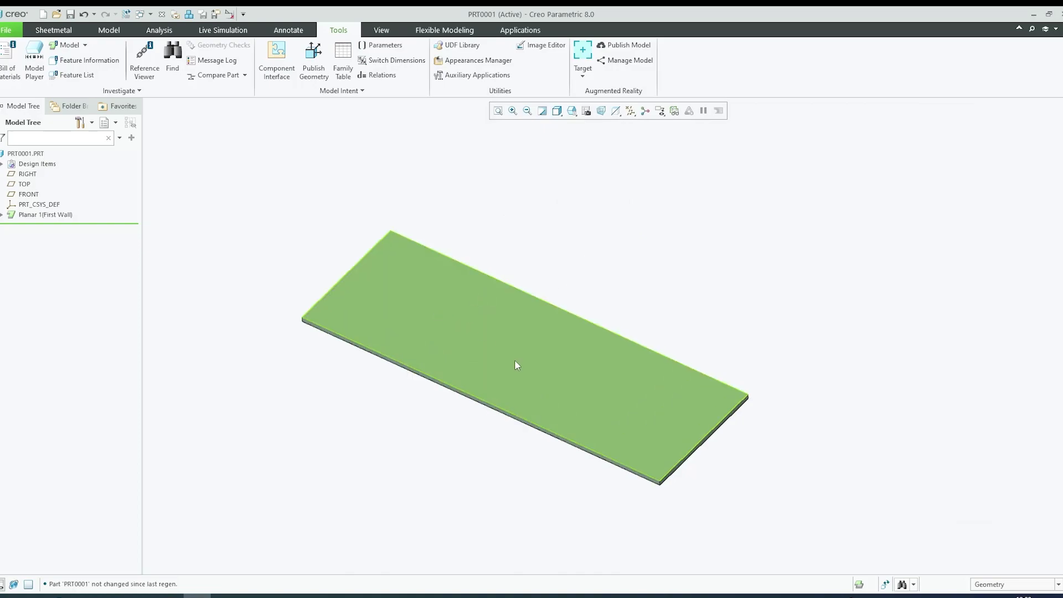
double_click(466, 331)
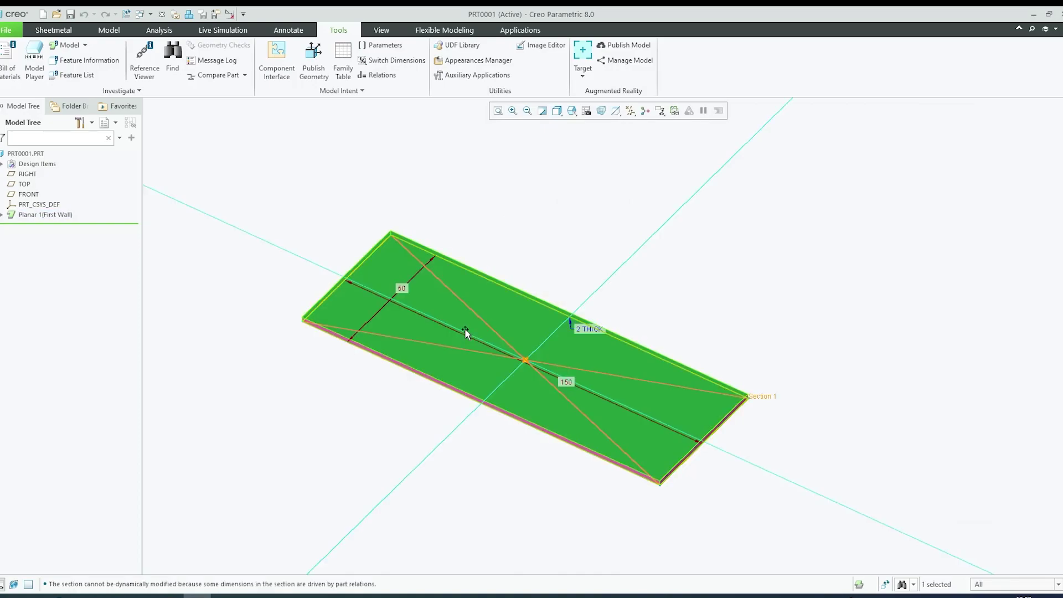
- Select the 50 width dimension d1 and read its relation-driven message in the message area
left_click(401, 289)
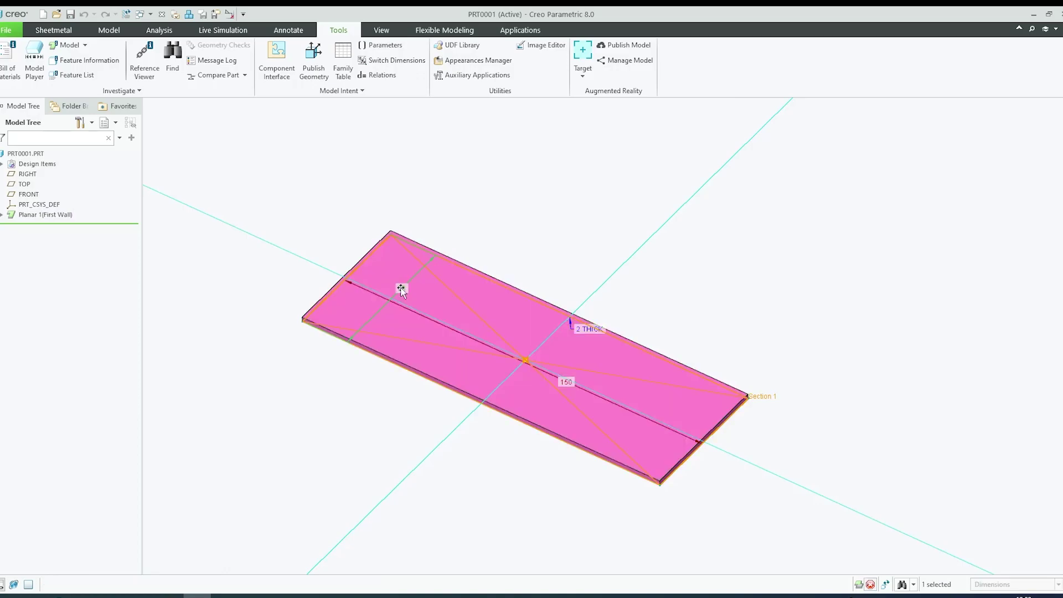
left_click(401, 288)
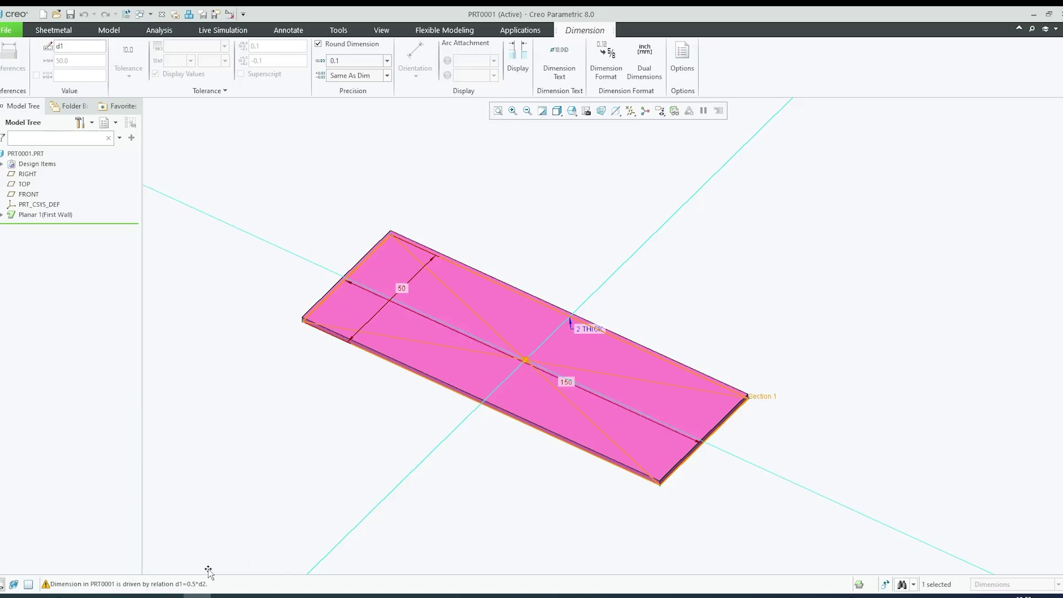
left_click_drag(206, 574, 212, 549)
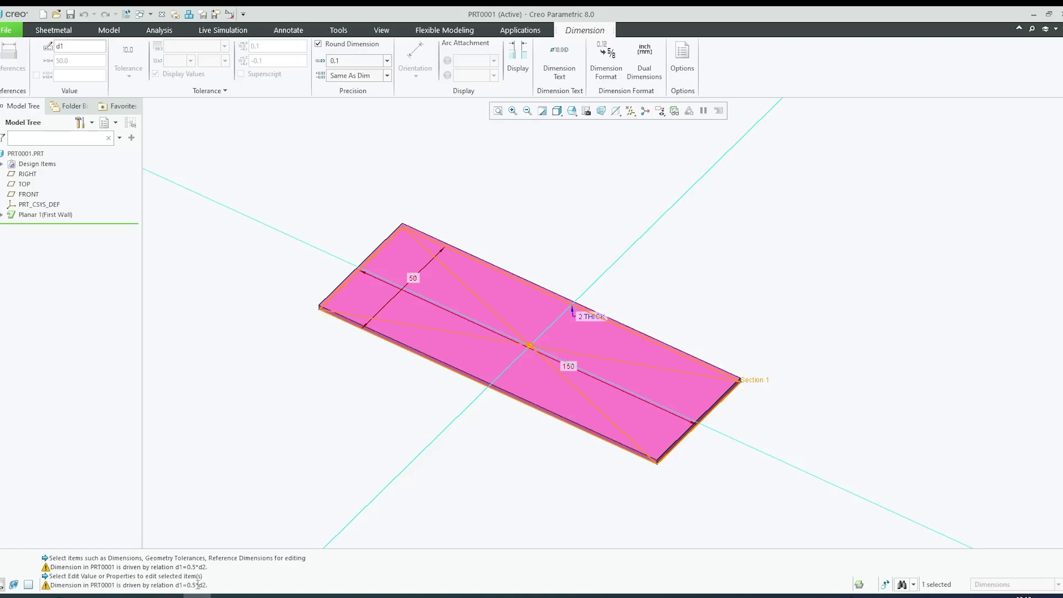
left_click_drag(221, 550, 218, 573)
left_click(284, 404)
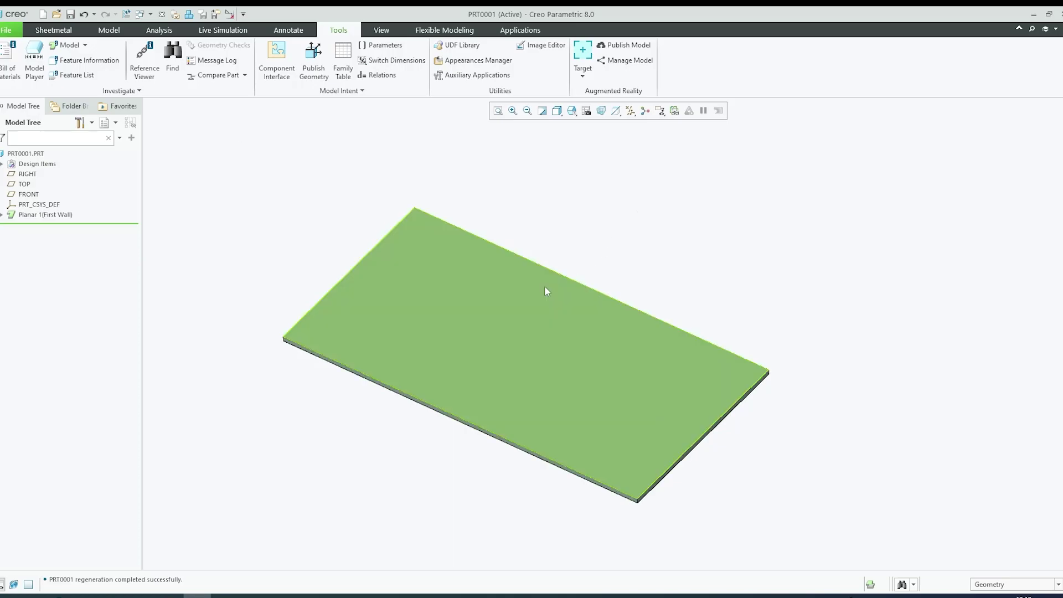
- Close Relations and show the plate's regenerated 75 by 150 dimensions
left_click(377, 75)
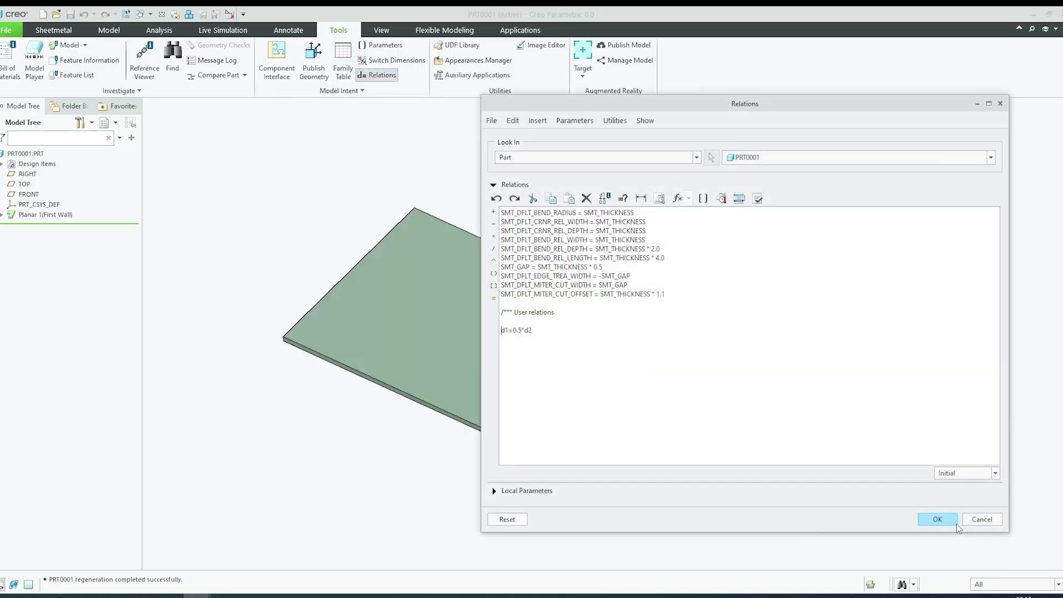
left_click(950, 522)
double_click(434, 366)
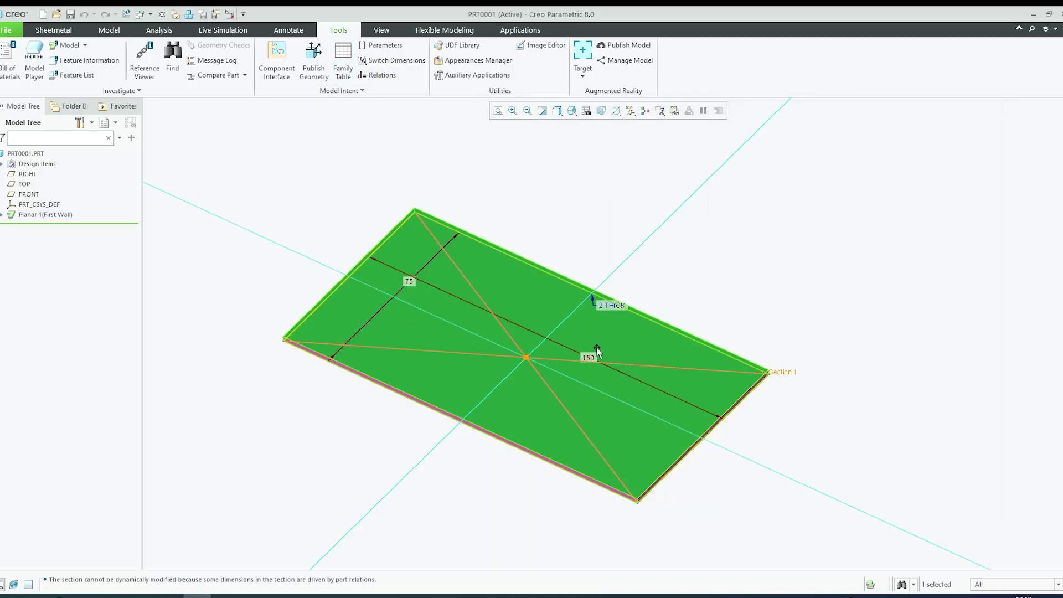
- Reopen Relations, cancel it discarding changes, and deselect the plate
left_click(378, 76)
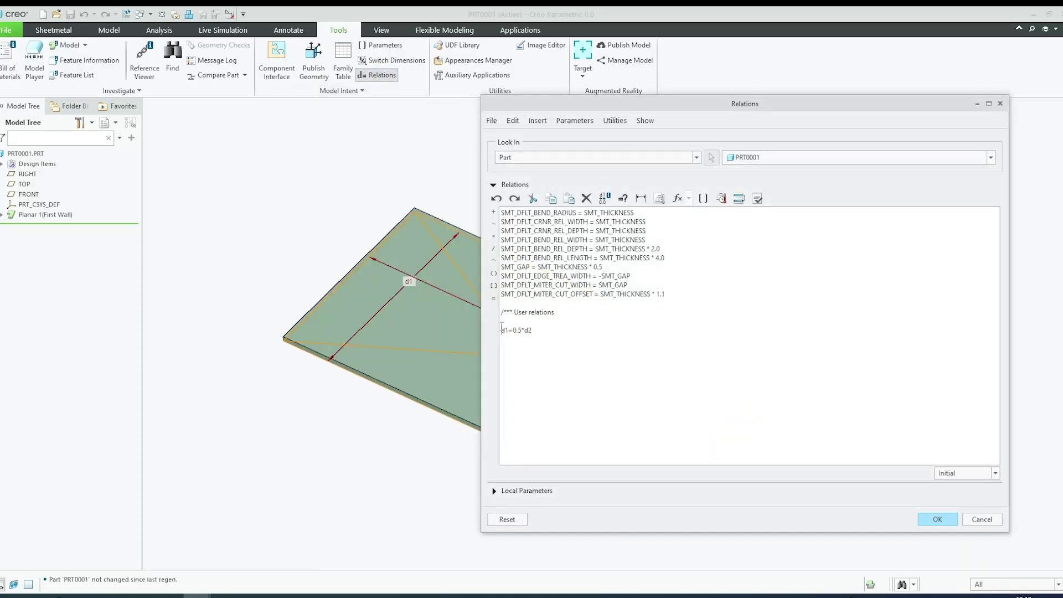
left_click_drag(670, 106, 704, 103)
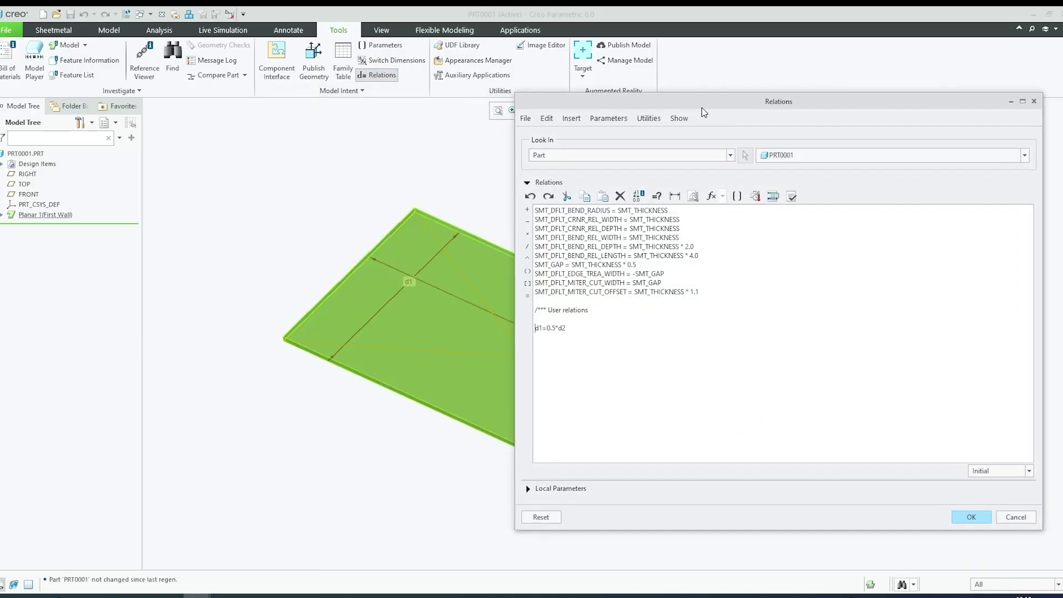
left_click(1034, 101)
left_click(797, 336)
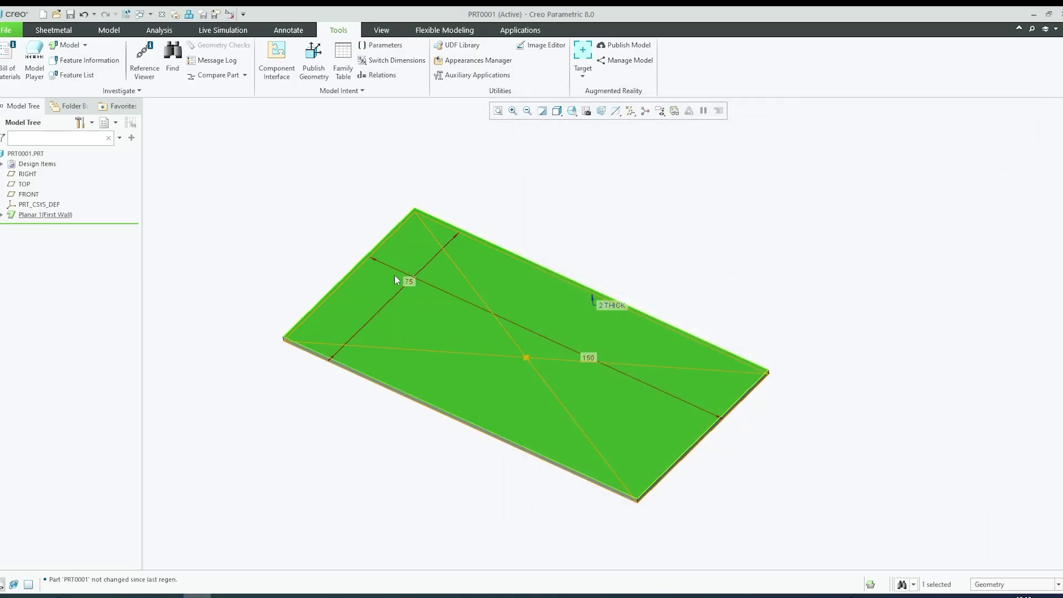
left_click(636, 227)
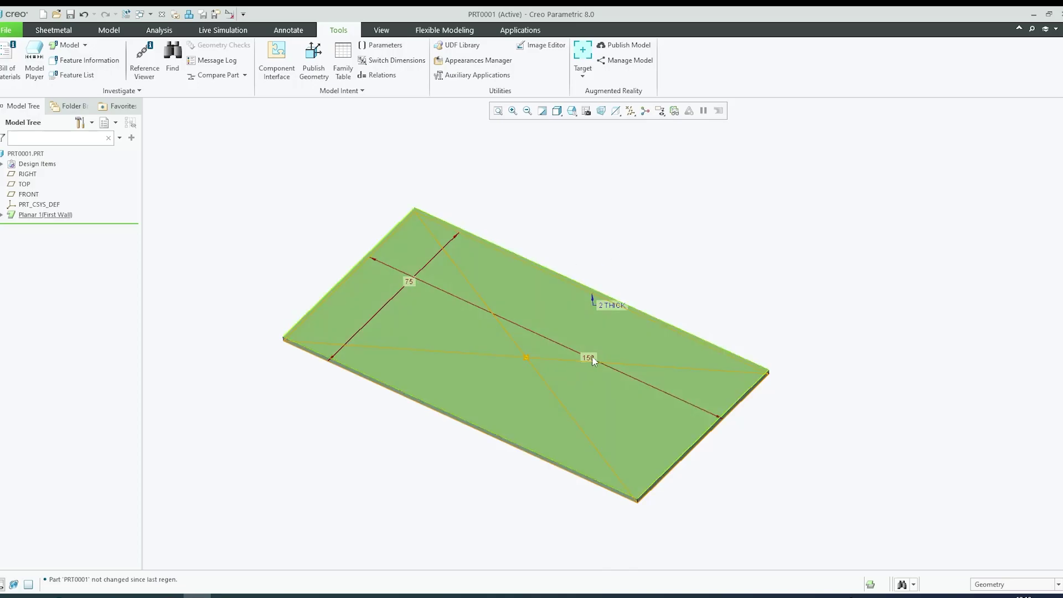
- Change the plate's length from 150 to 200
double_click(589, 358)
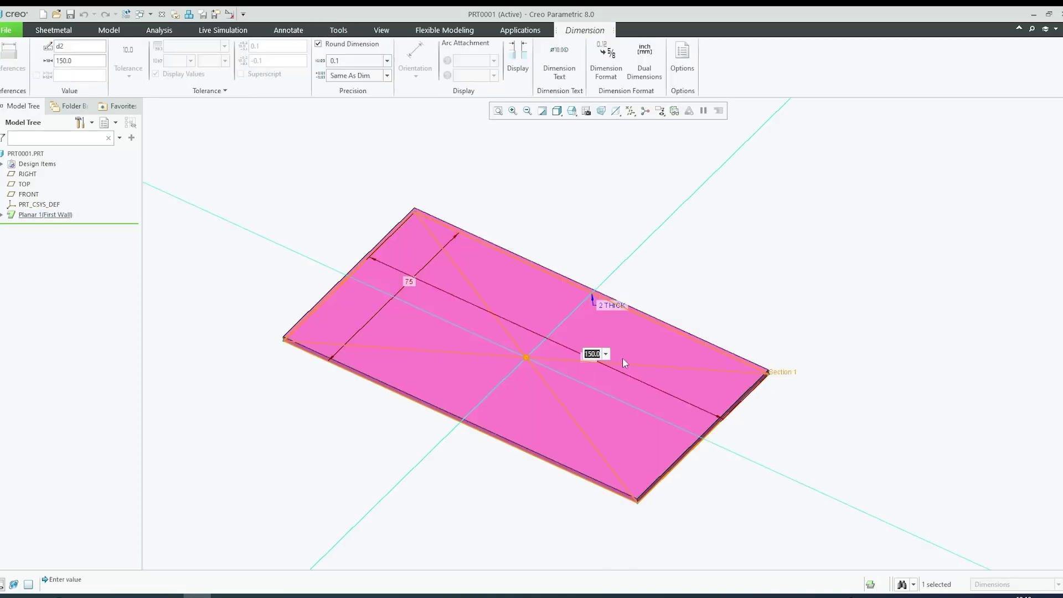
type("200")
key("Return")
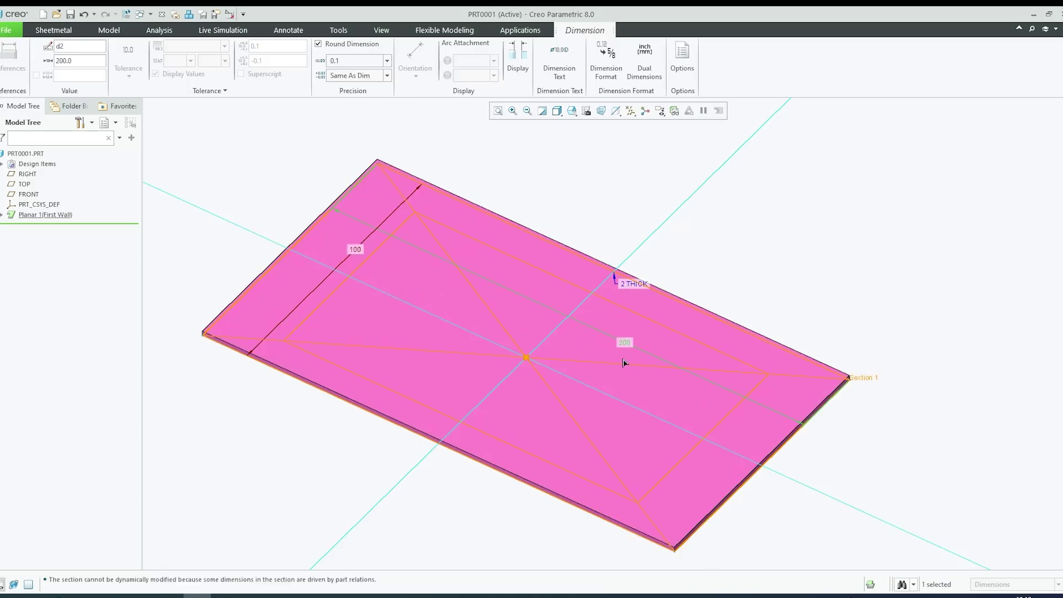
scroll(486, 268, "up", 2)
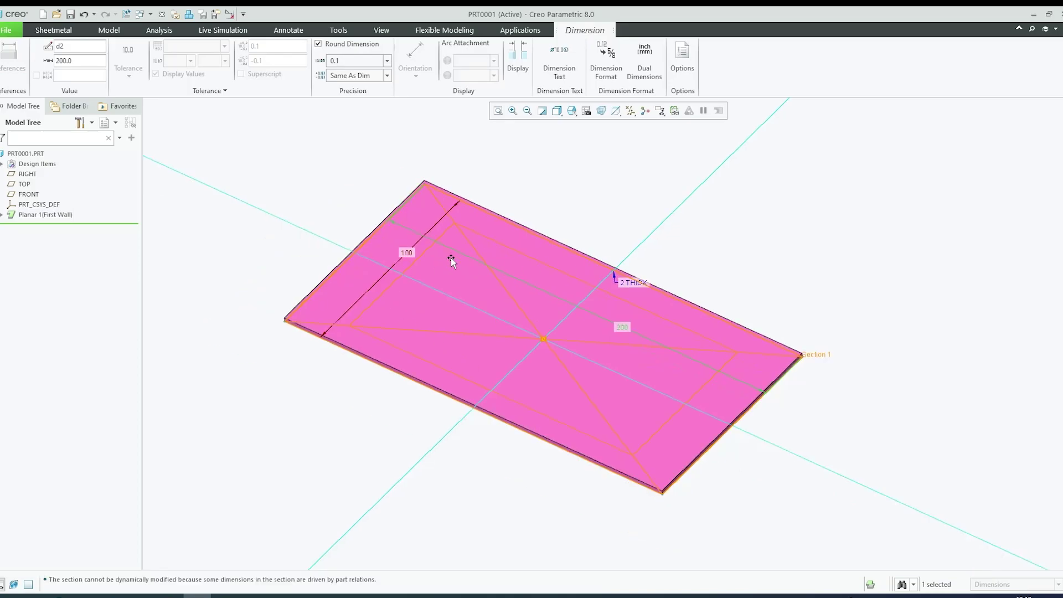
- Change the length to 100 and check the width has followed to 50
double_click(617, 324)
type("100")
key("Return")
left_click(595, 333)
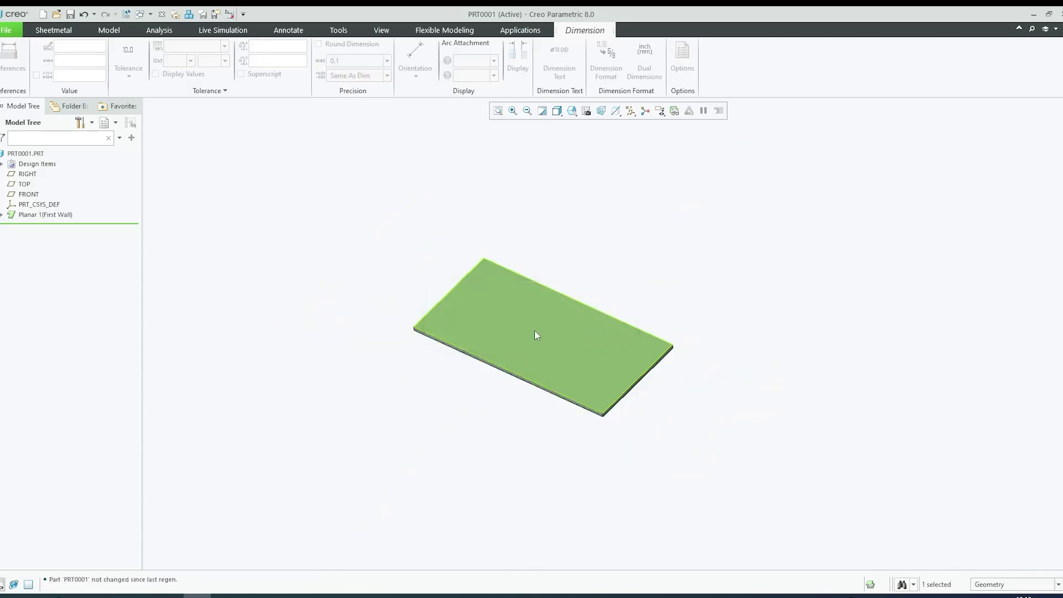
double_click(490, 308)
left_click(542, 224)
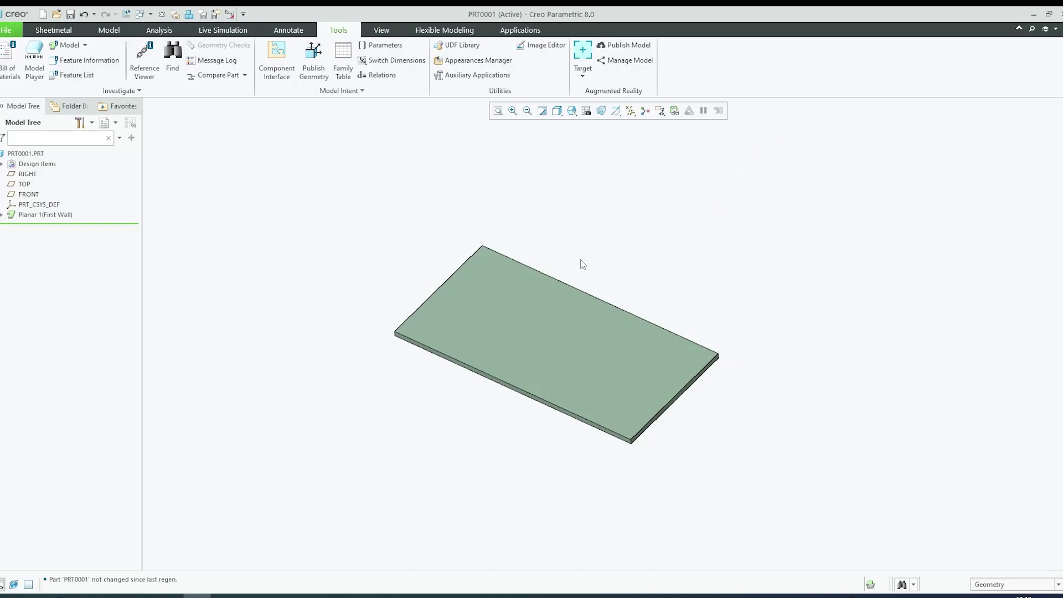
double_click(558, 332)
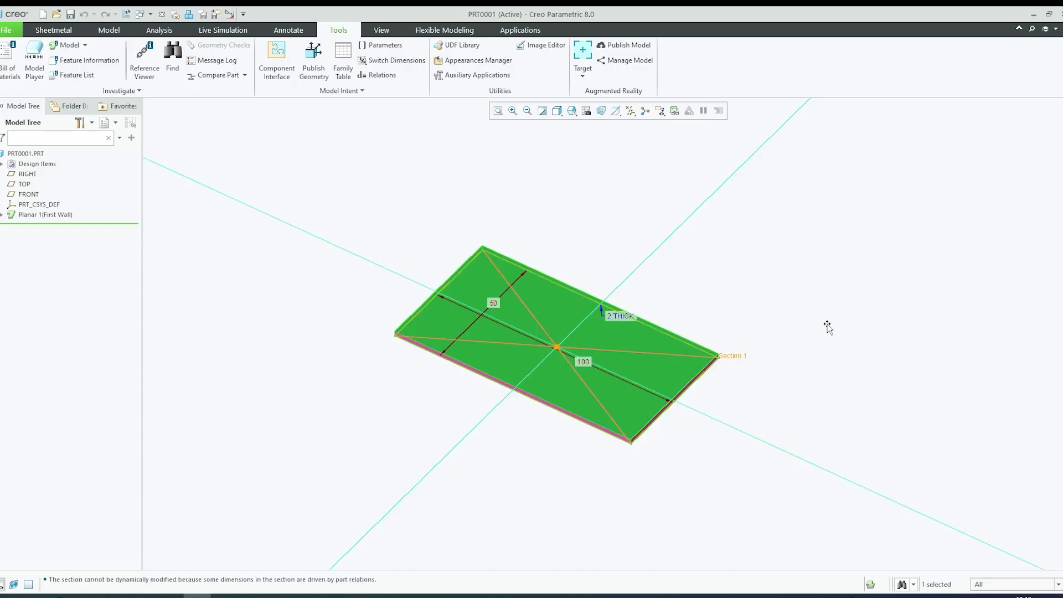
left_click(723, 288)
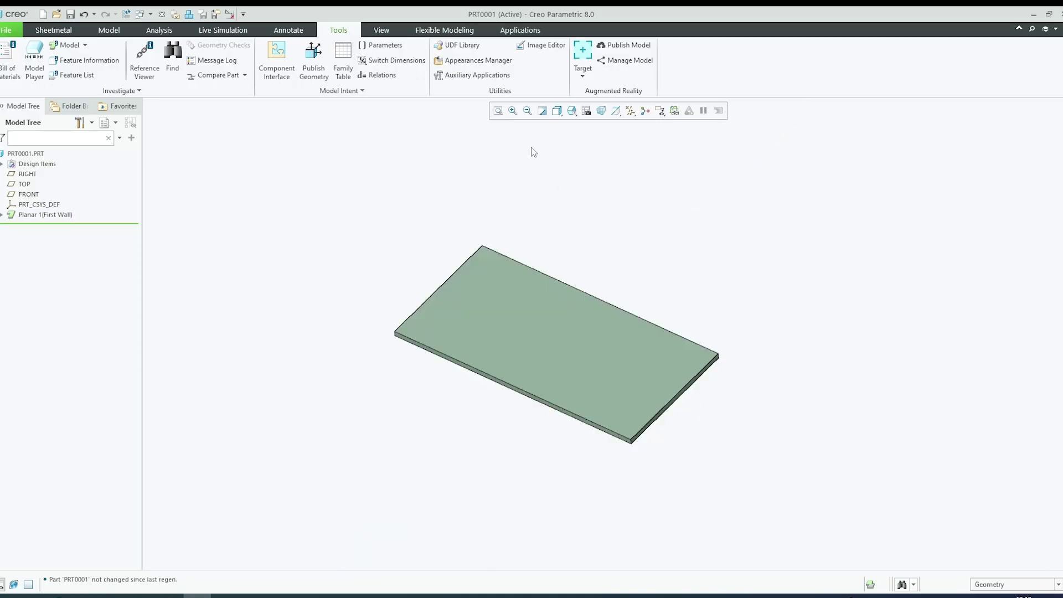
- Start an extruded cut sketched on the plate's top surface
left_click(58, 31)
left_click(379, 74)
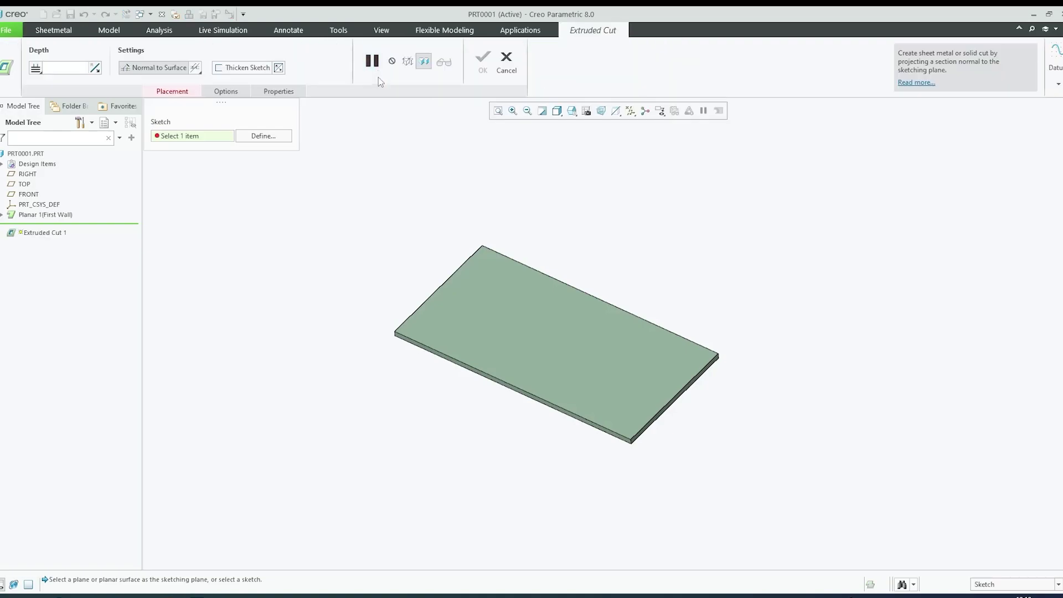
left_click(513, 319)
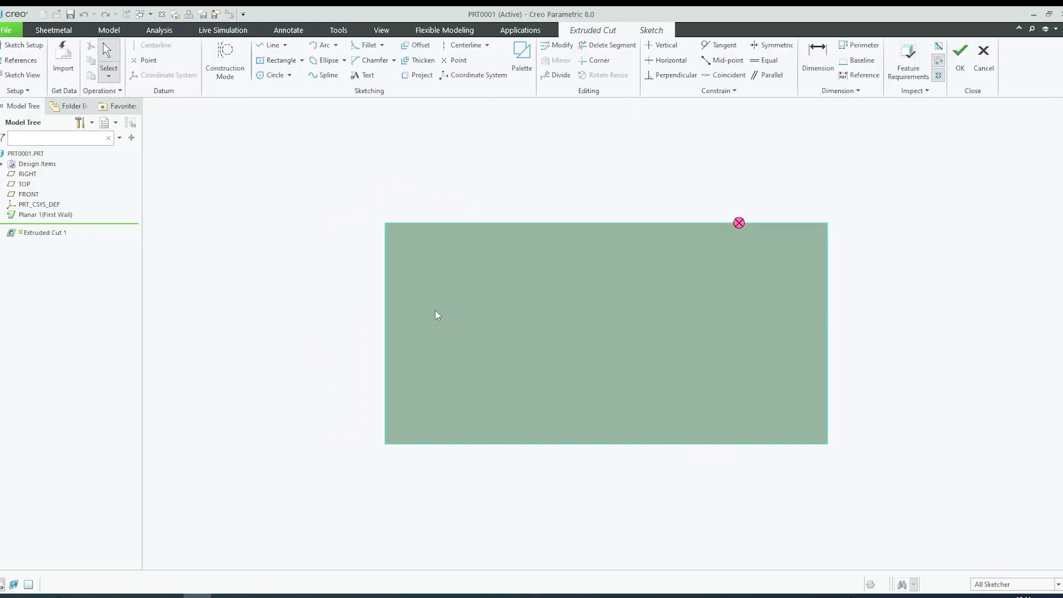
- Draw a circle on the horizontal reference line and set its diameter to 10
left_click(273, 75)
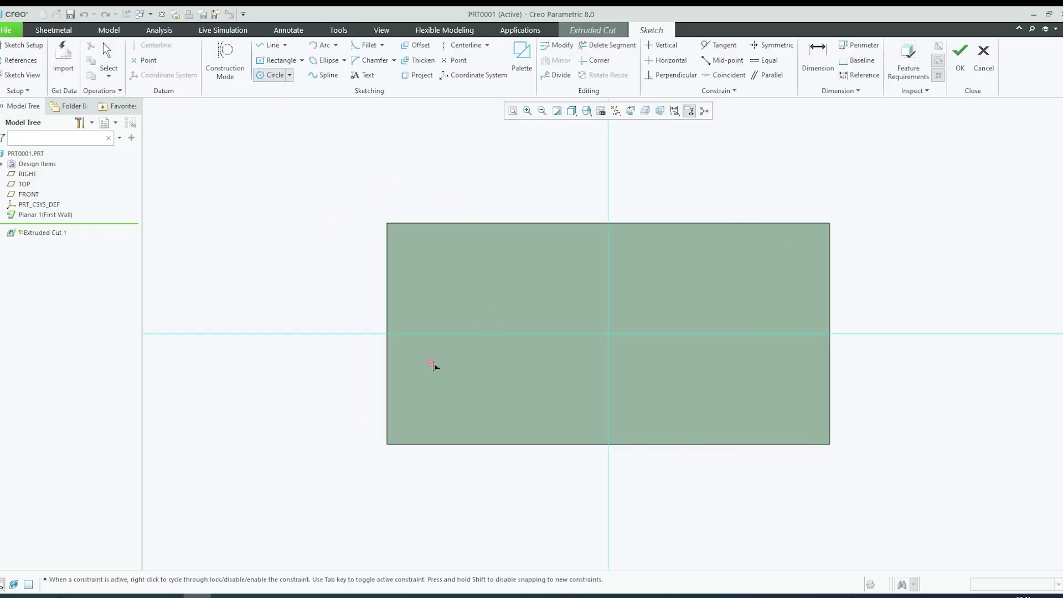
left_click(454, 334)
left_click(465, 353)
middle_click(466, 368)
scroll(423, 318, "up", 3)
double_click(426, 311)
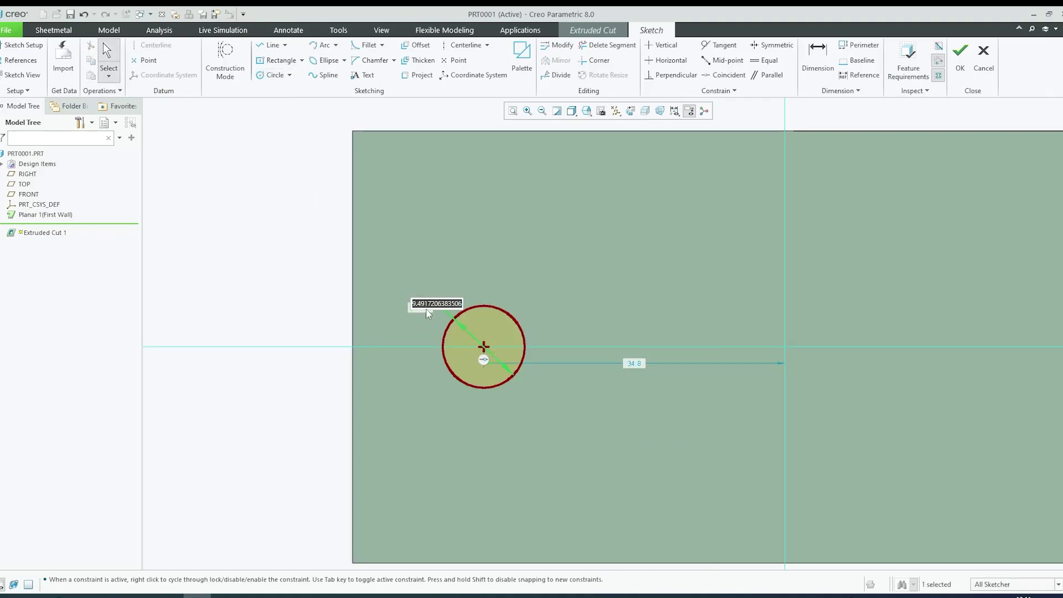
type("10")
key("Return")
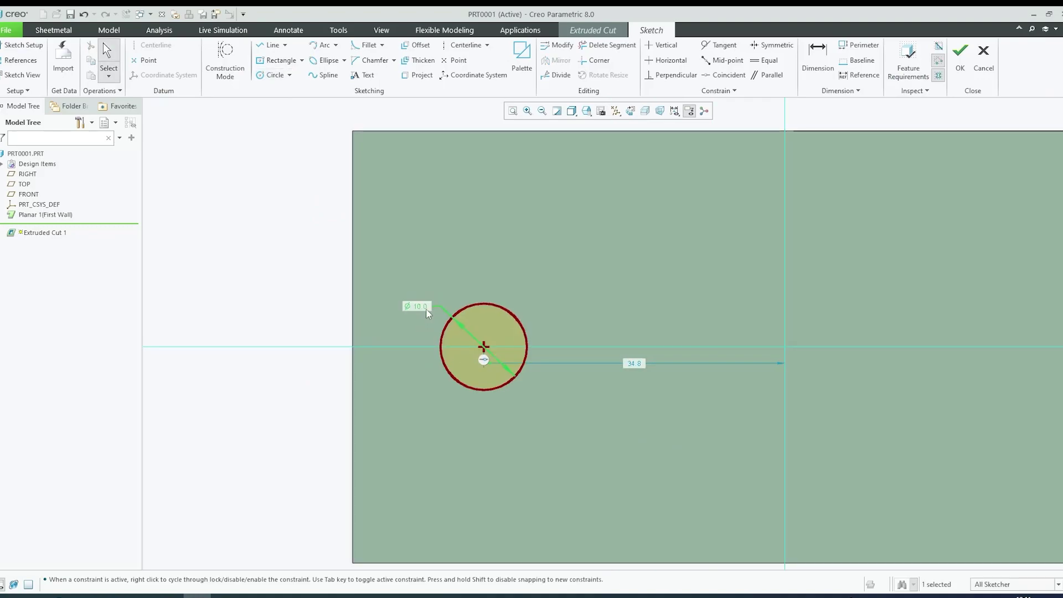
- Try adding a dimension to the circle twice, abandoning both attempts
left_click(818, 55)
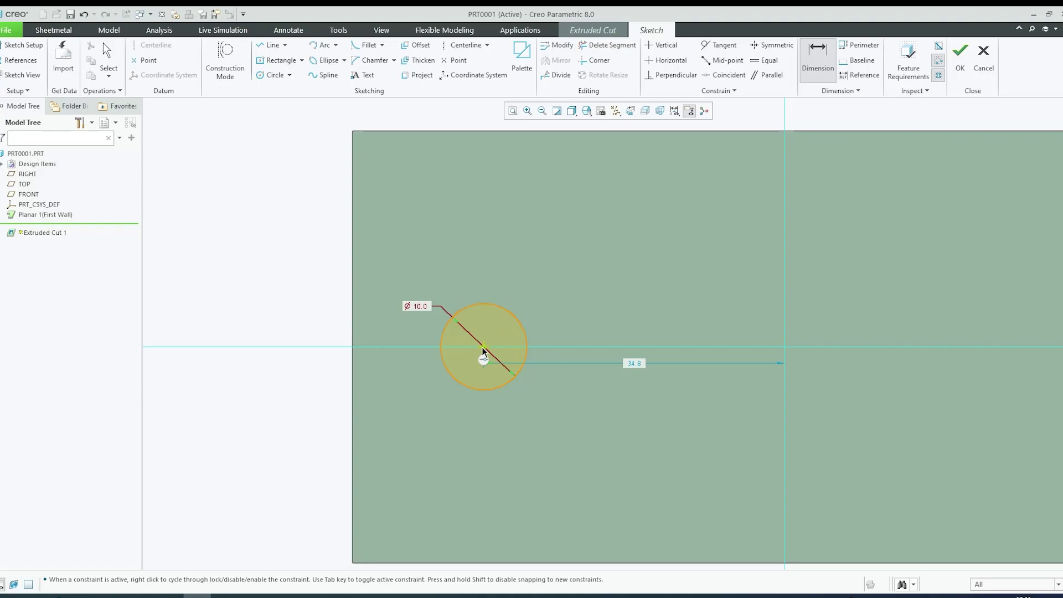
middle_click(406, 369)
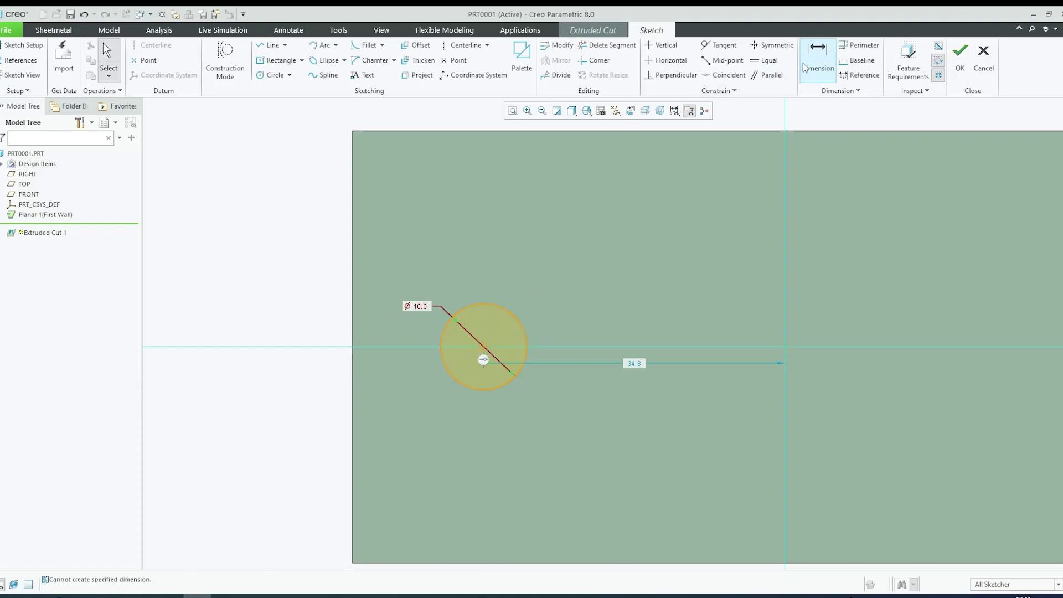
left_click(818, 56)
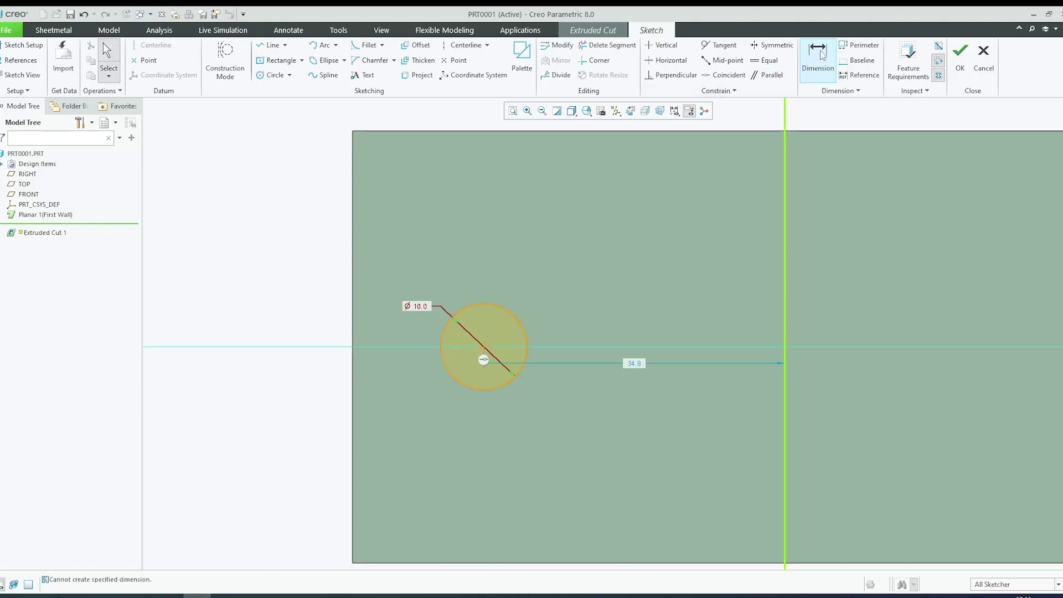
middle_click(390, 284)
- Dimension the circle from the plate's left edge and move the Ø10.0 label aside
left_click(441, 340)
left_click(353, 330)
middle_click(388, 279)
middle_click(488, 244)
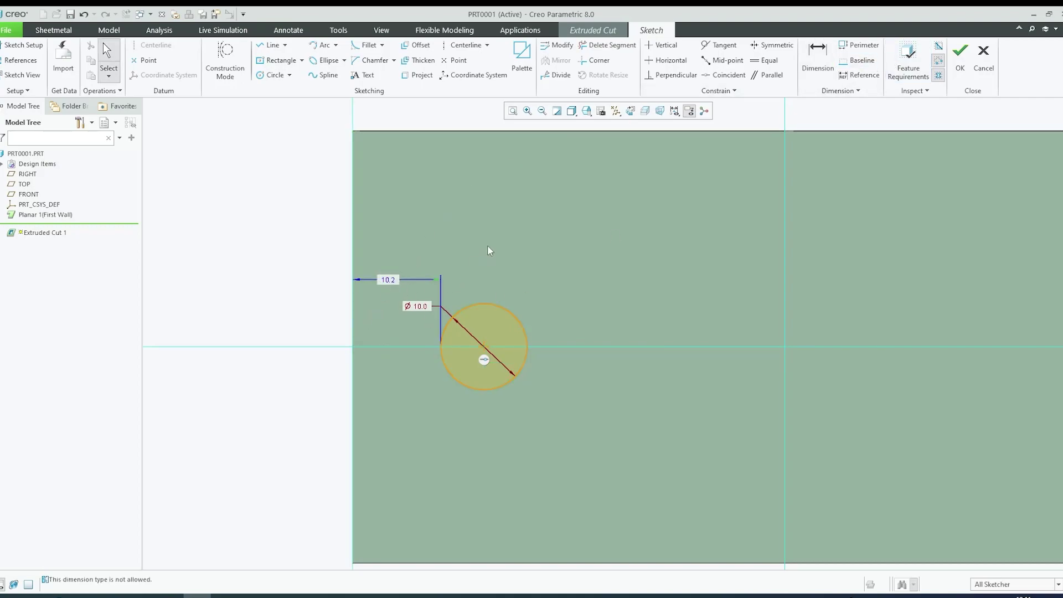
left_click_drag(421, 307, 554, 292)
left_click(388, 280)
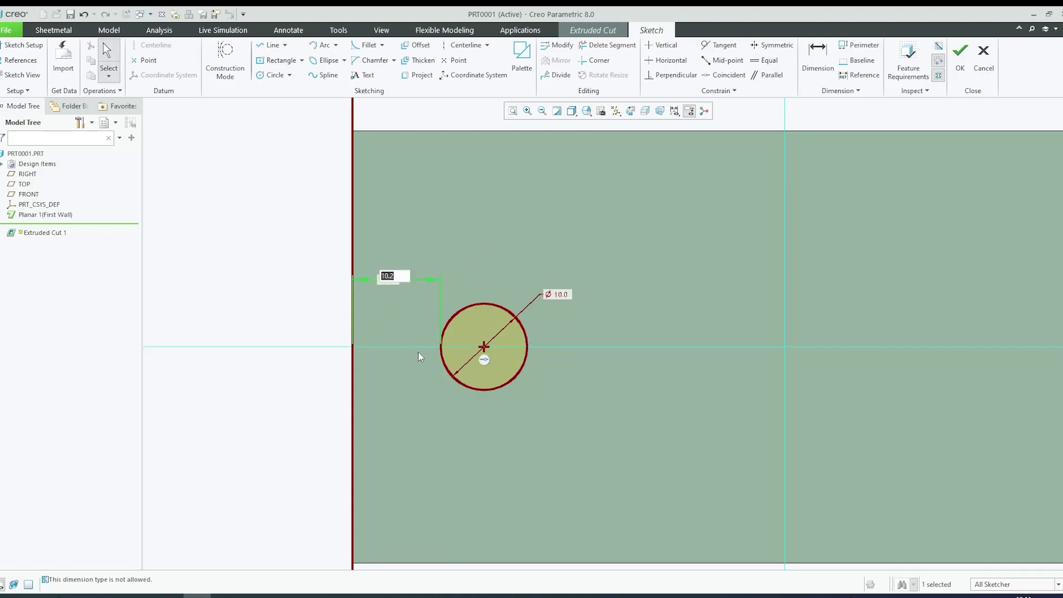
left_click(411, 384)
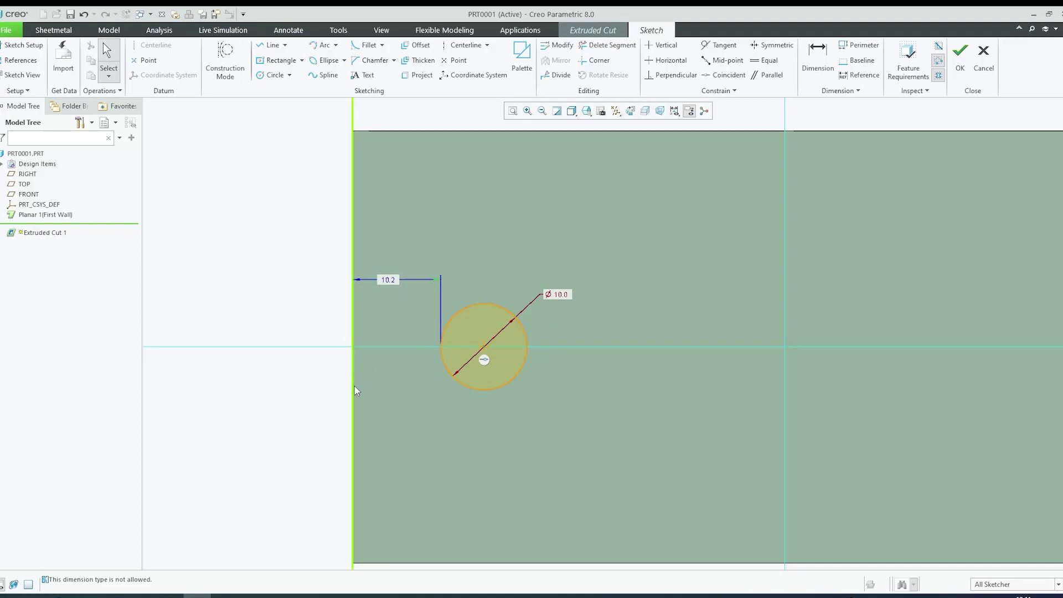
- Change the circle's edge distance from 10.2 to 15
double_click(388, 279)
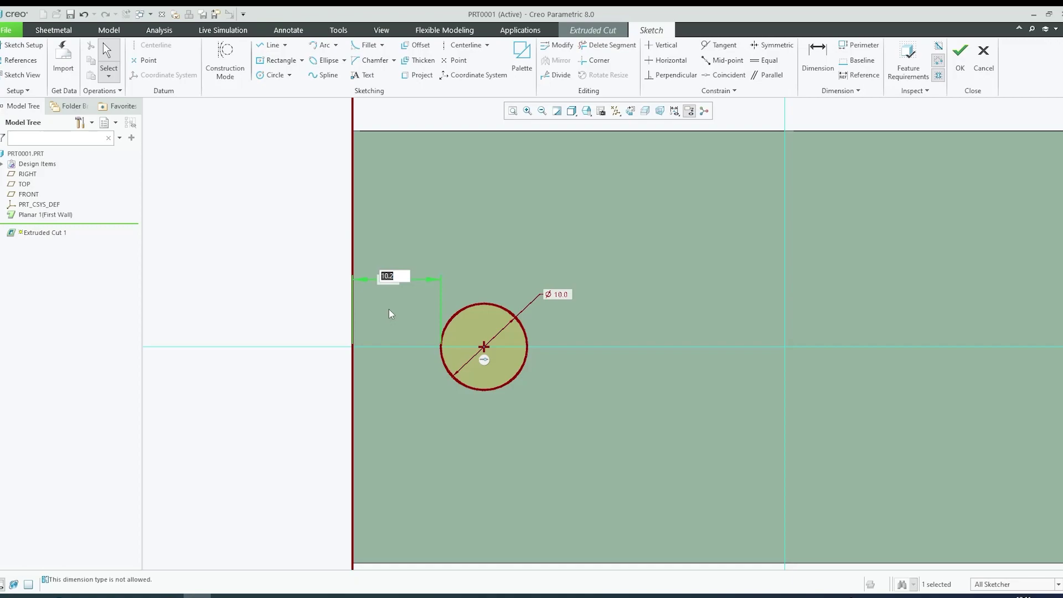
type("15")
key("Return")
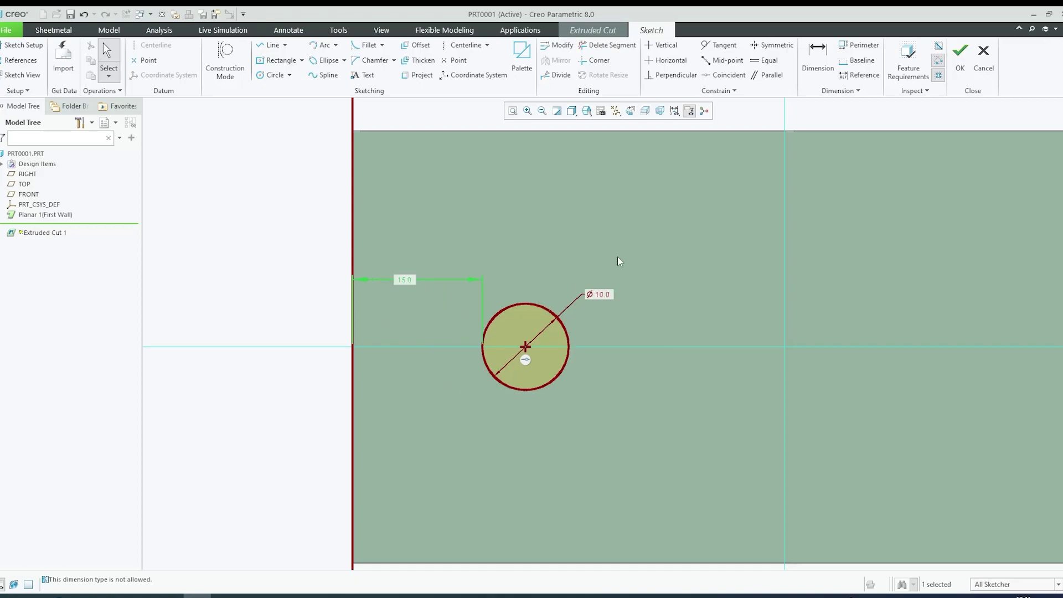
scroll(371, 313, "up", 2)
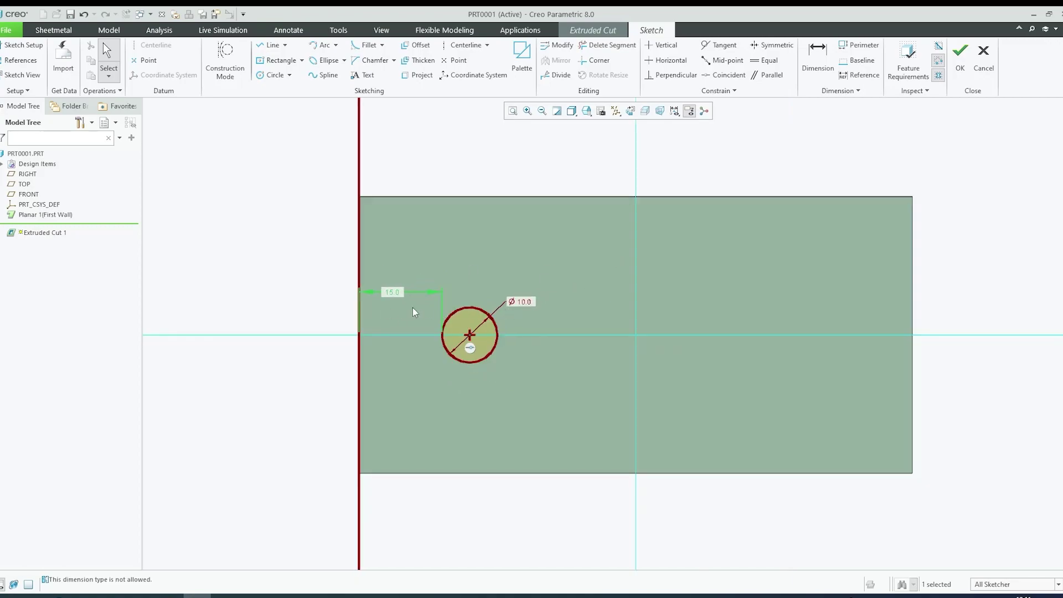
- Finish Extruded Cut 1 and show its dimensions as symbols d4 and d5
left_click(960, 55)
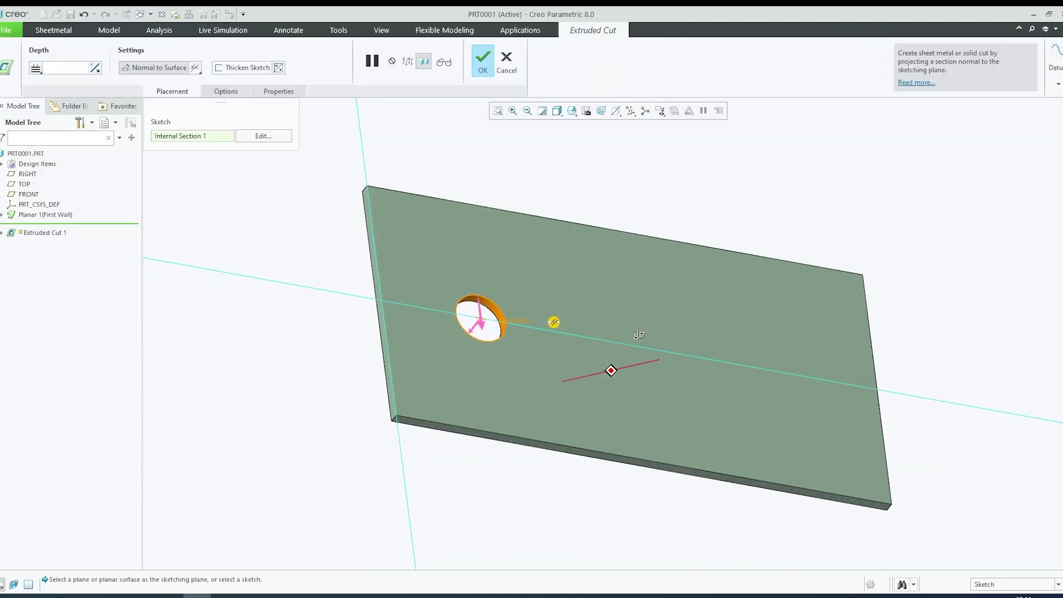
middle_click(691, 357)
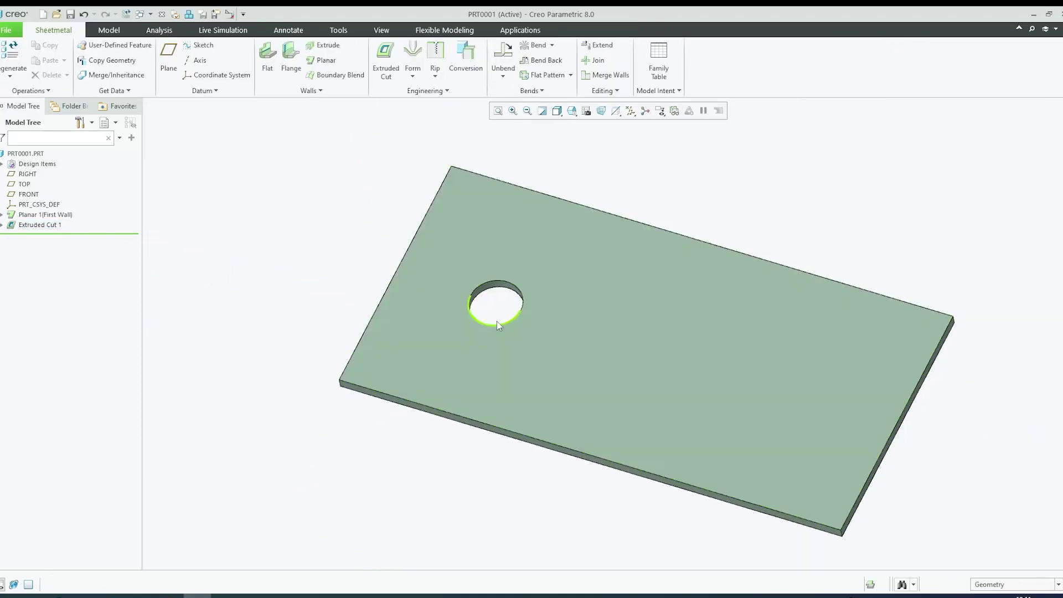
double_click(495, 292)
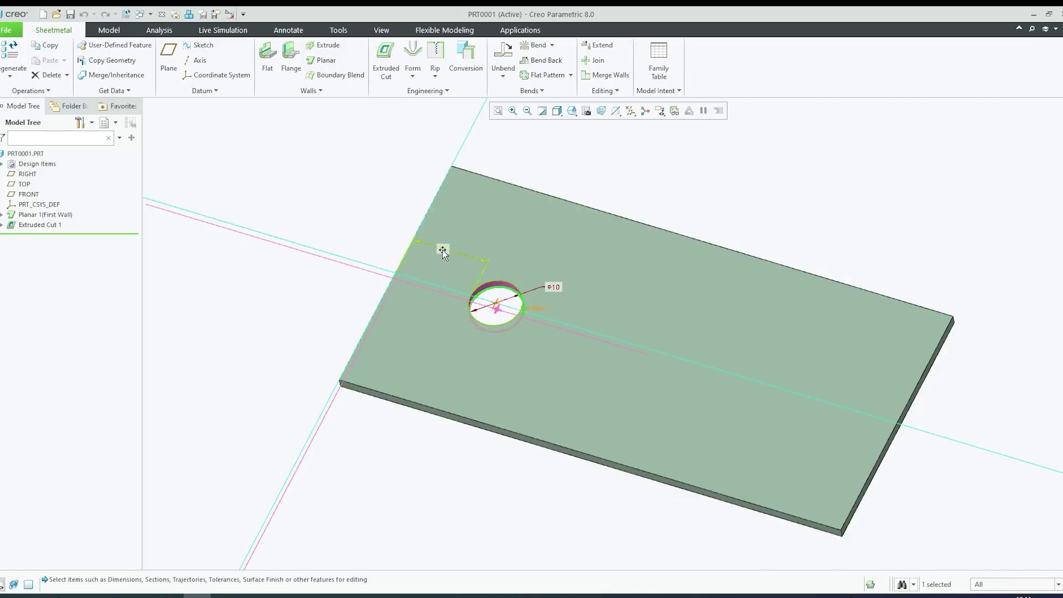
left_click(339, 30)
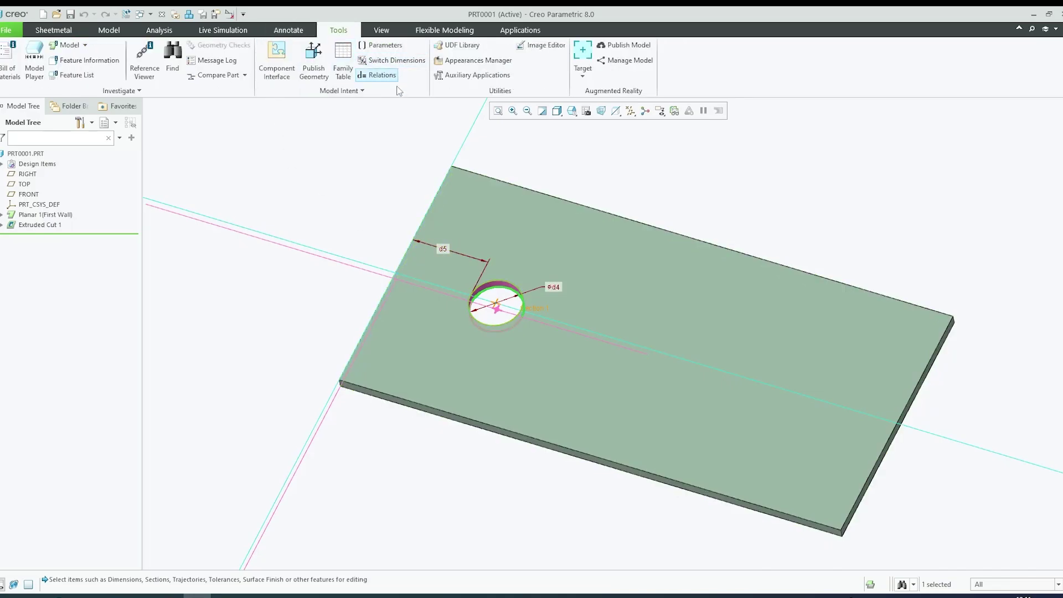
left_click(393, 60)
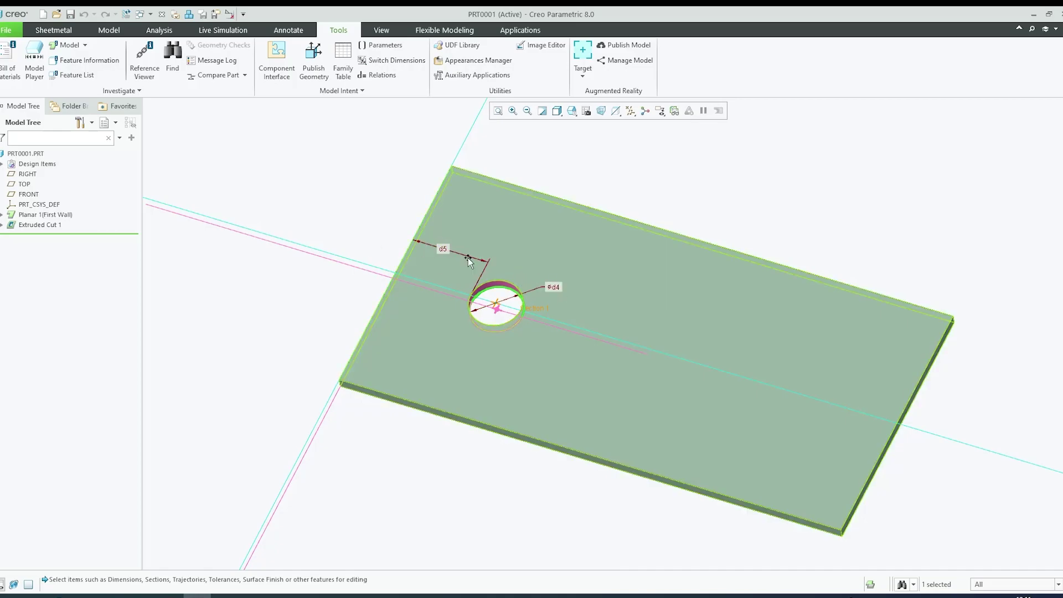
- In the Relations editor, insert the hole's edge-distance dimension d5 into the relation text
left_click(378, 75)
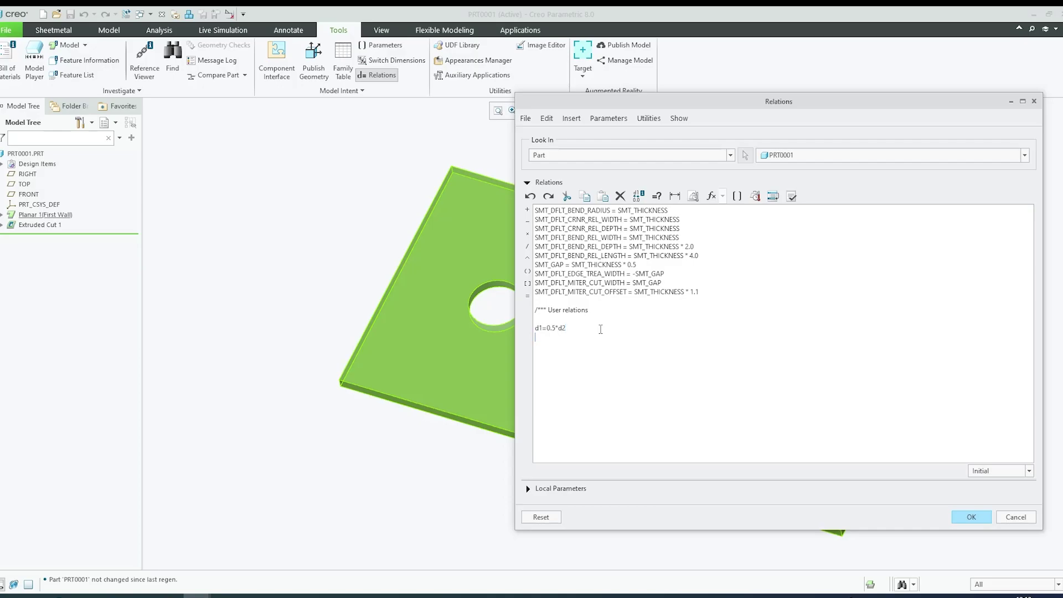
middle_click_drag(304, 290, 226, 257)
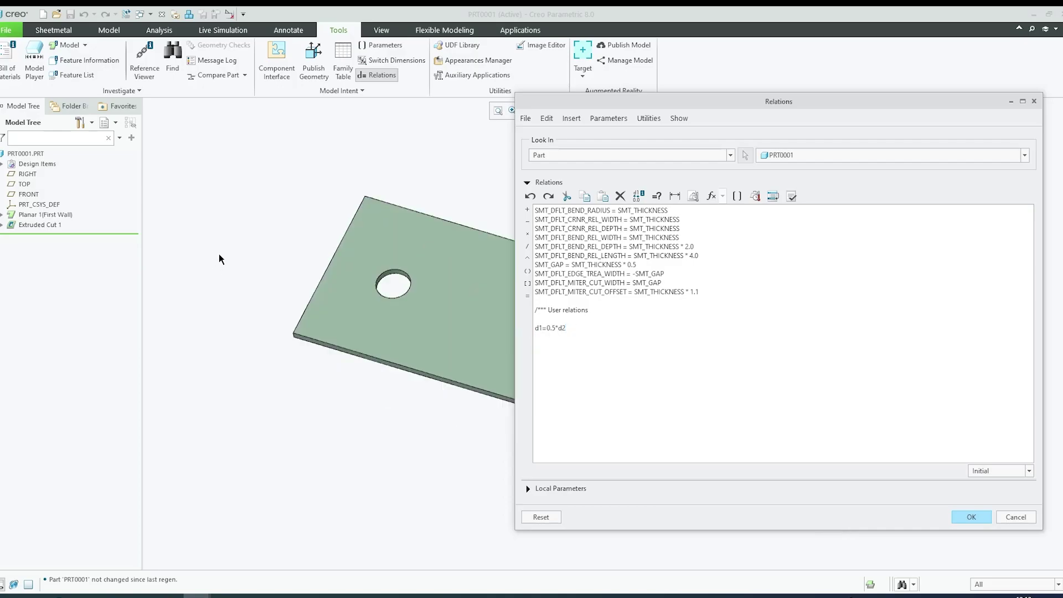
left_click(378, 273)
left_click(346, 240)
left_click(562, 347)
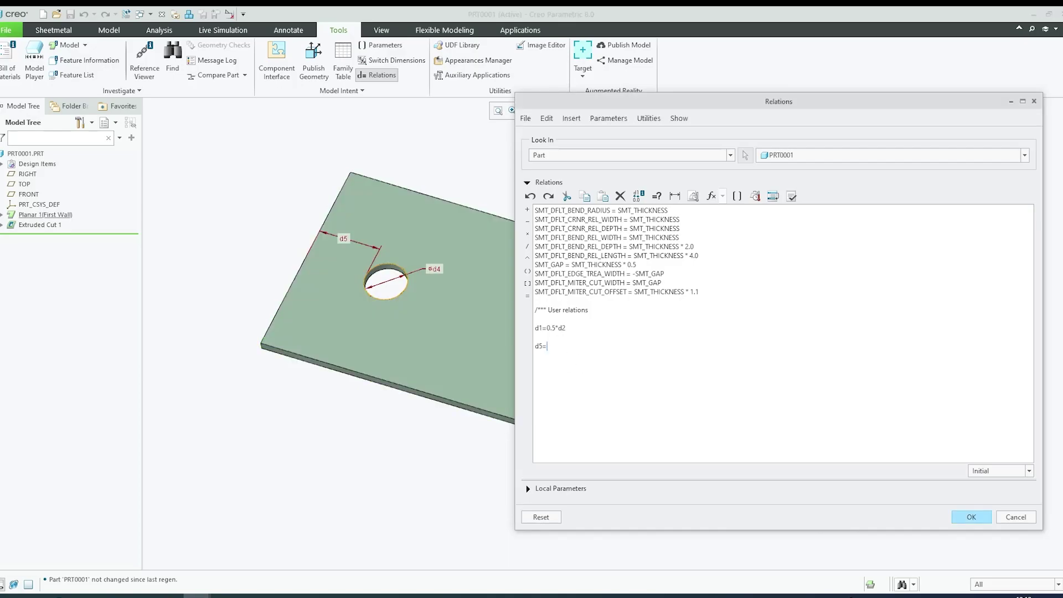
scroll(243, 268, "down", 2)
scroll(379, 302, "up", 2)
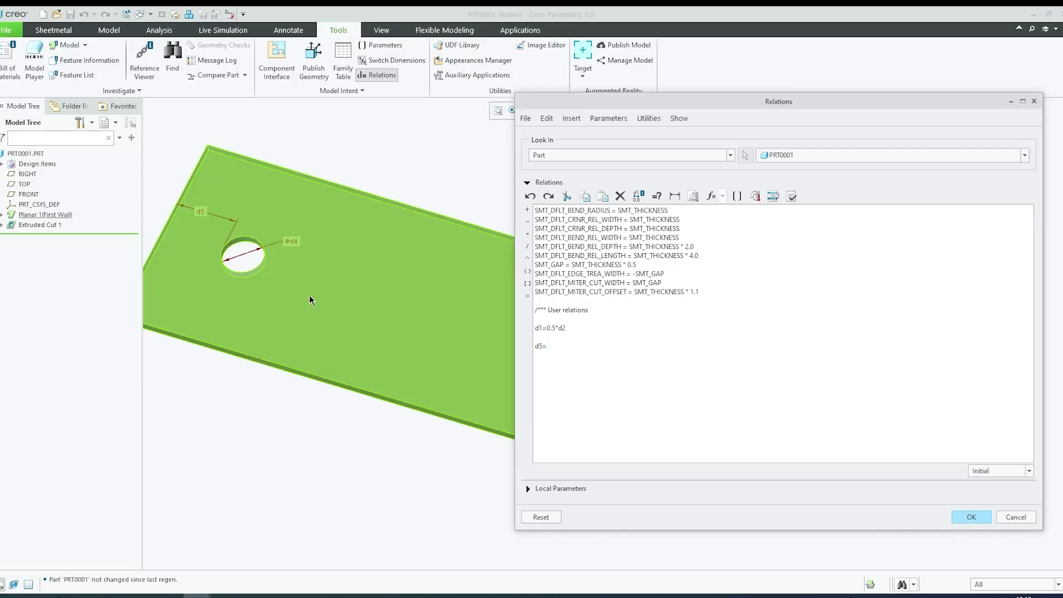
scroll(186, 255, "down", 2)
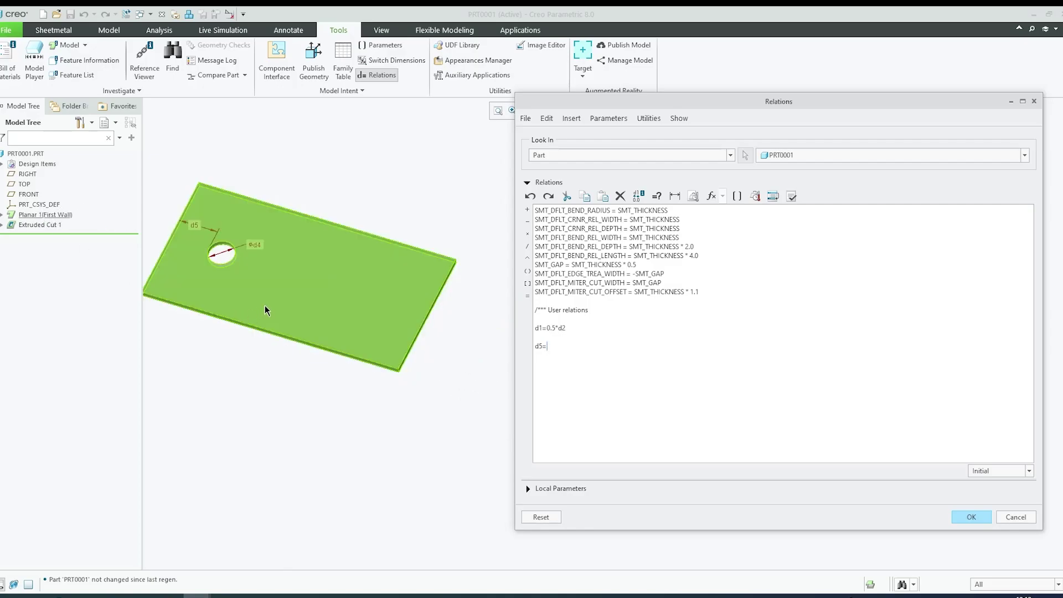
- Complete the relation as d5=3*d0 using the thickness dimension and verify it
left_click(341, 306)
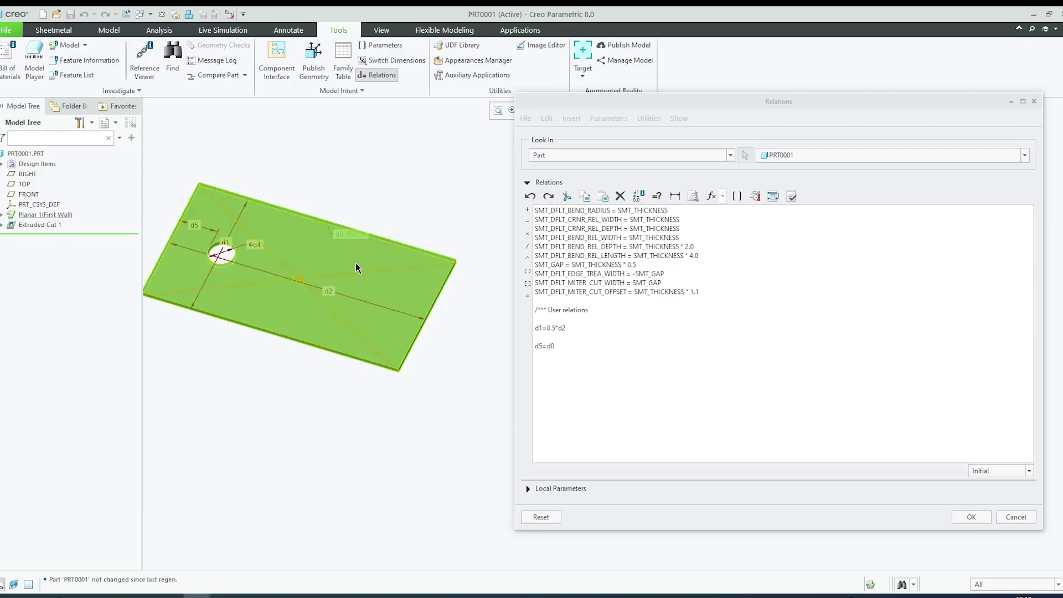
left_click(338, 236)
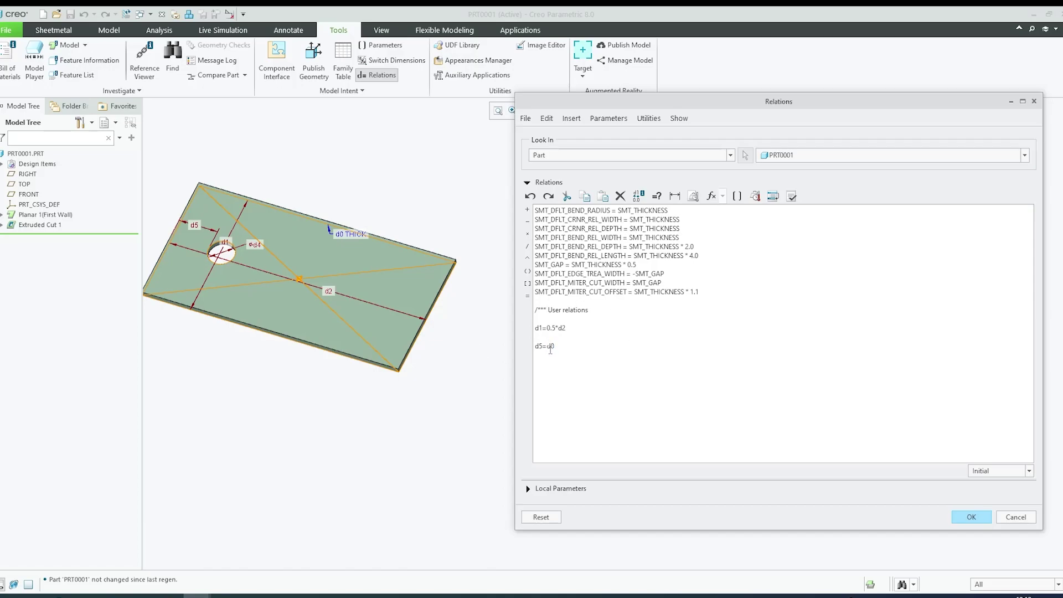
left_click(550, 348)
type("3*")
scroll(419, 385, "down", 2)
scroll(353, 351, "up", 2)
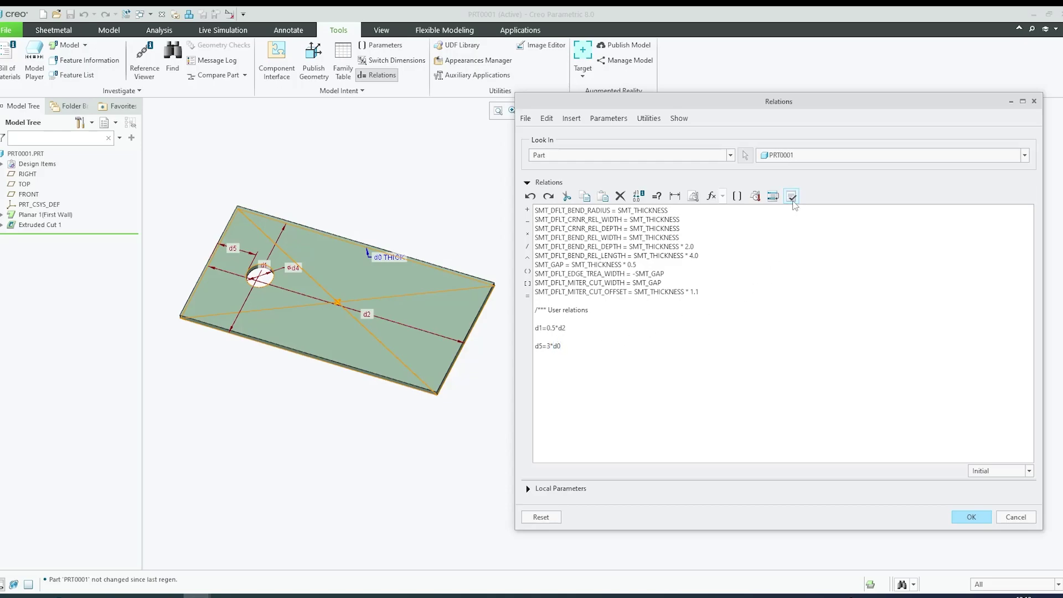
left_click(791, 196)
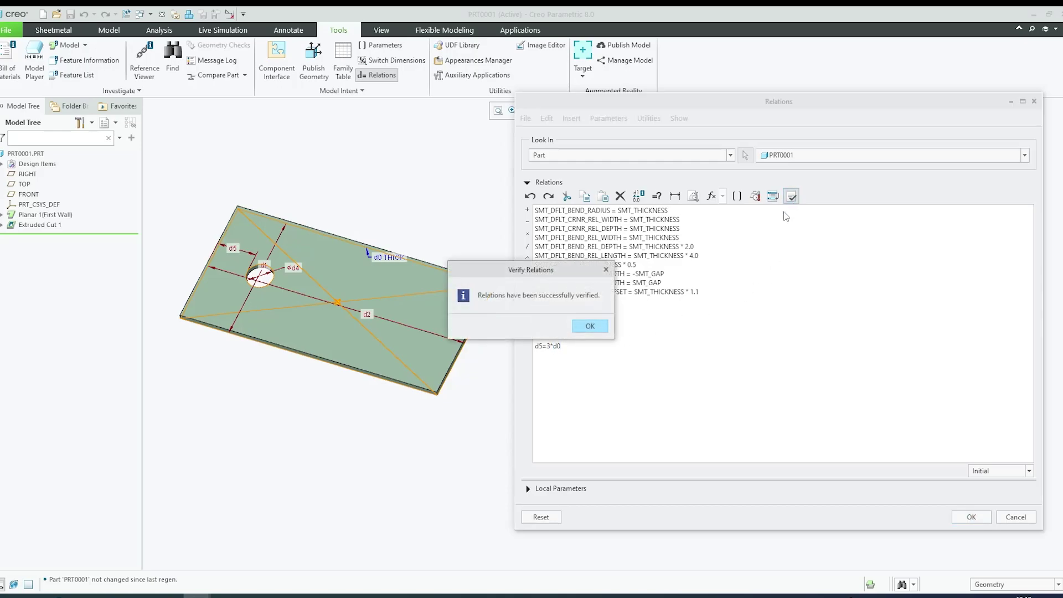
- Close the verified relations and show the hole cut's dimensions as numeric values
left_click(590, 326)
left_click(972, 516)
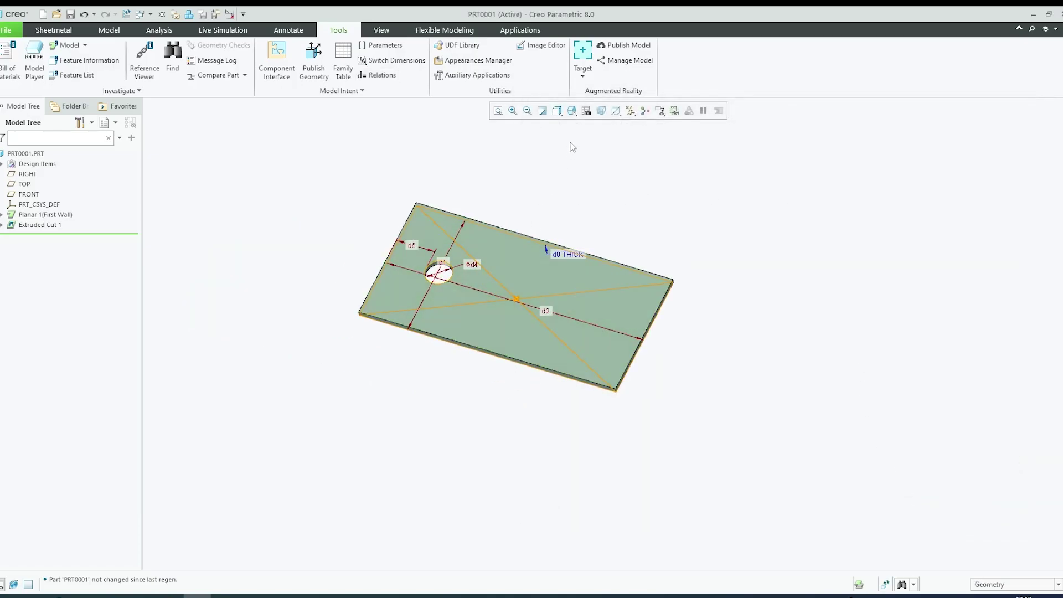
left_click(544, 111)
scroll(425, 247, "down", 4)
double_click(420, 270)
scroll(420, 270, "down", 2)
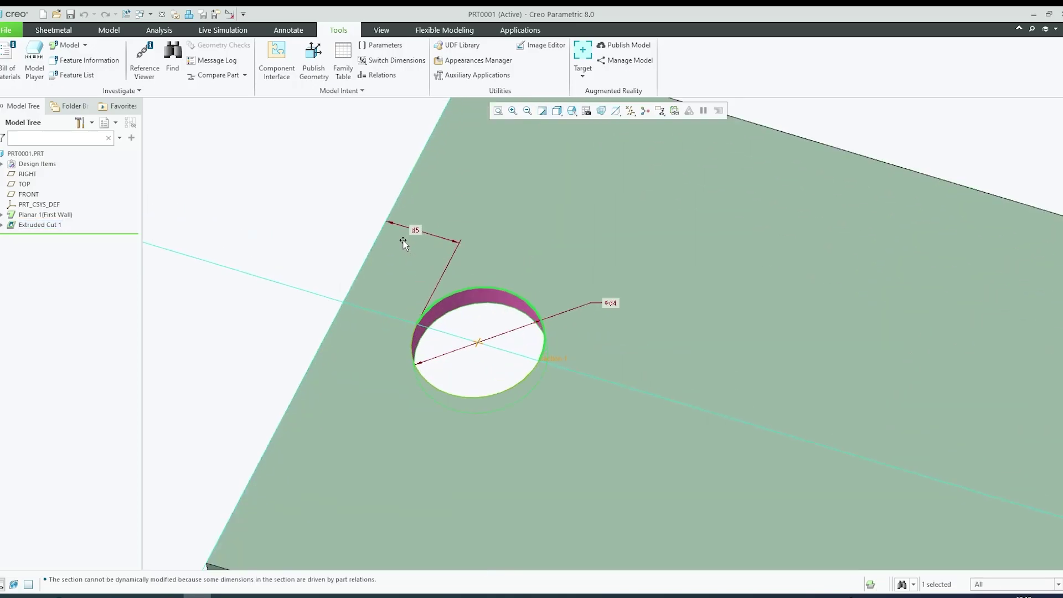
left_click(386, 61)
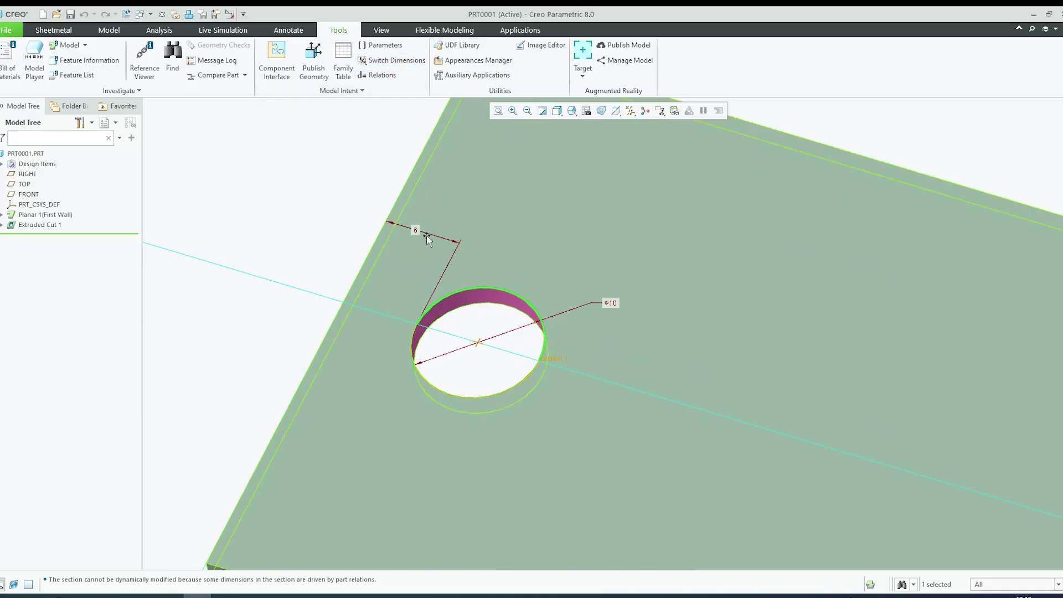
scroll(280, 191, "up", 3)
left_click(280, 191)
- Measure the plate's thickness edge to confirm it is 2 mm
left_click(159, 30)
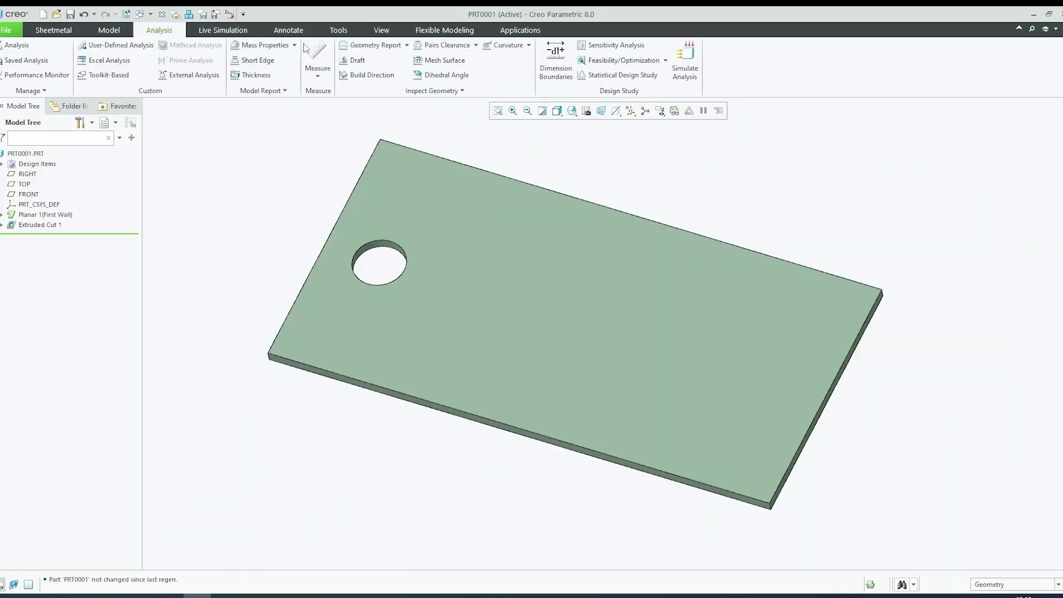
left_click(307, 49)
scroll(772, 517, "up", 5)
left_click(762, 513)
scroll(853, 523, "down", 6)
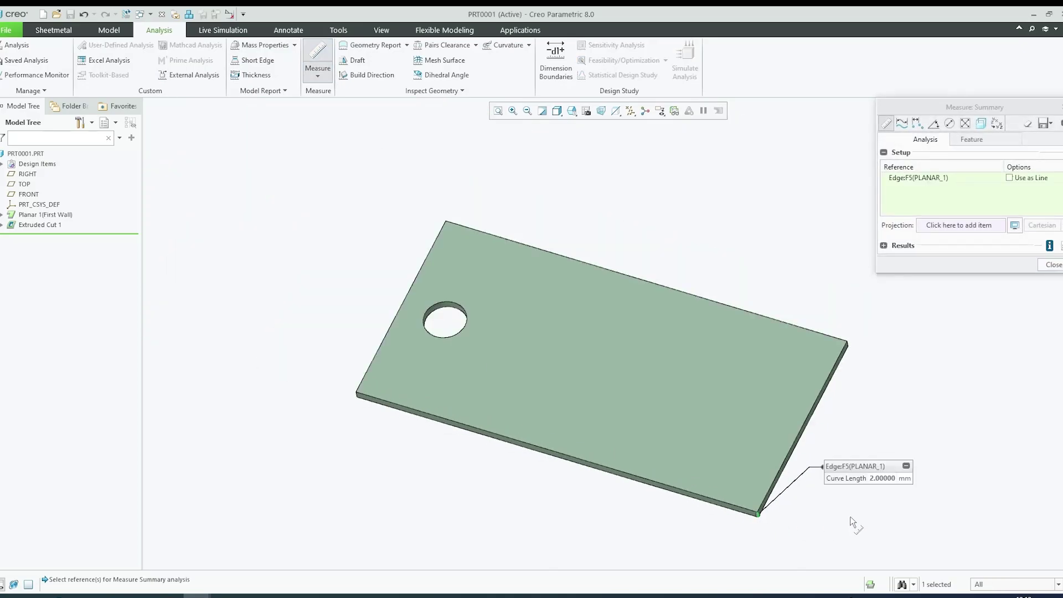
middle_click(853, 523)
scroll(625, 372, "up", 1)
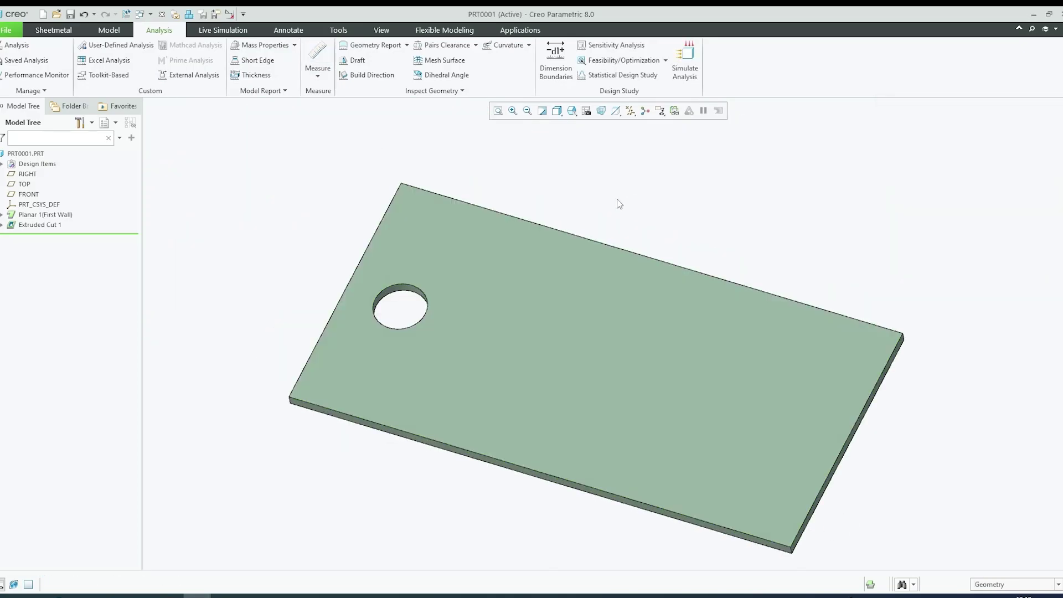
left_click(339, 30)
- Change the plate thickness d0 from 2 to 5 and regenerate the part
left_click(378, 75)
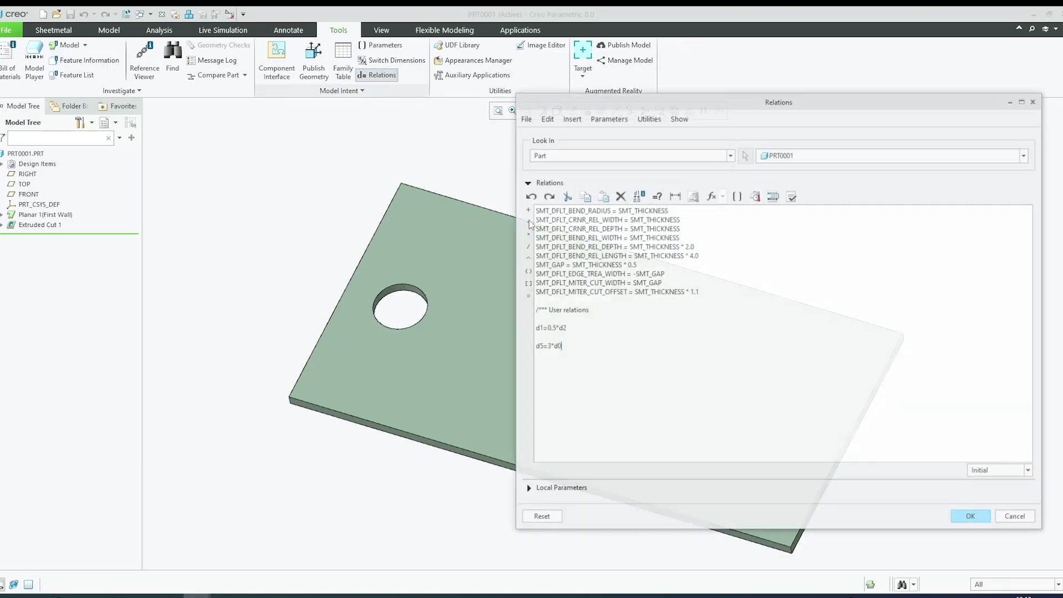
left_click(971, 516)
double_click(448, 292)
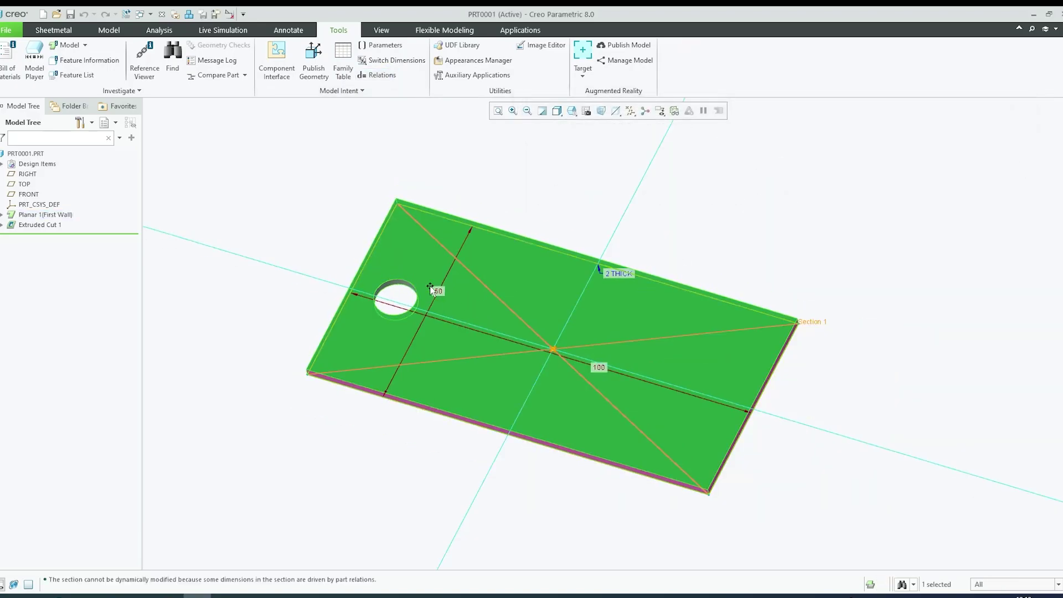
double_click(613, 273)
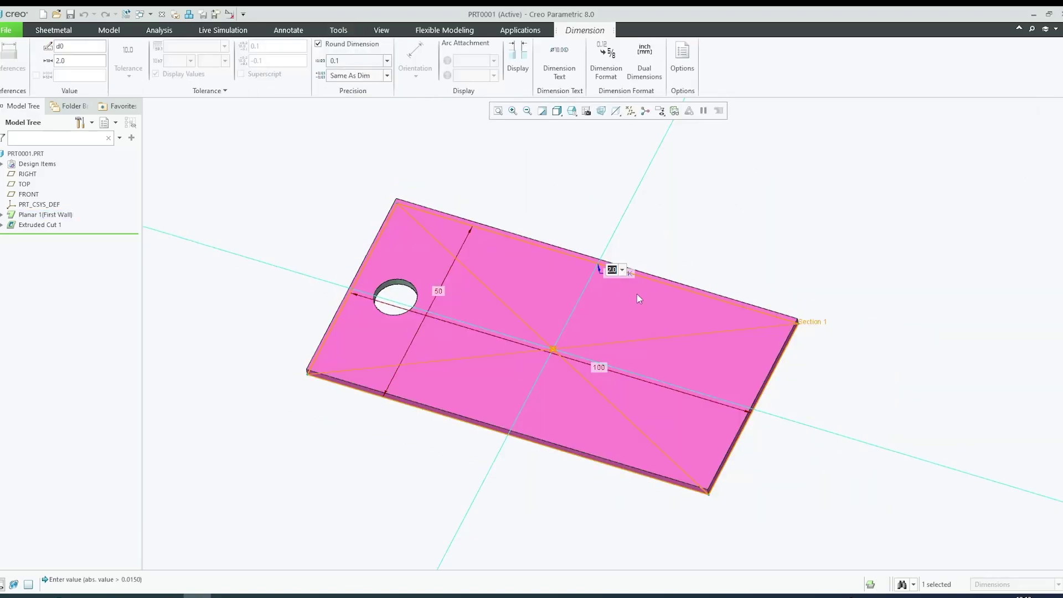
key("Return")
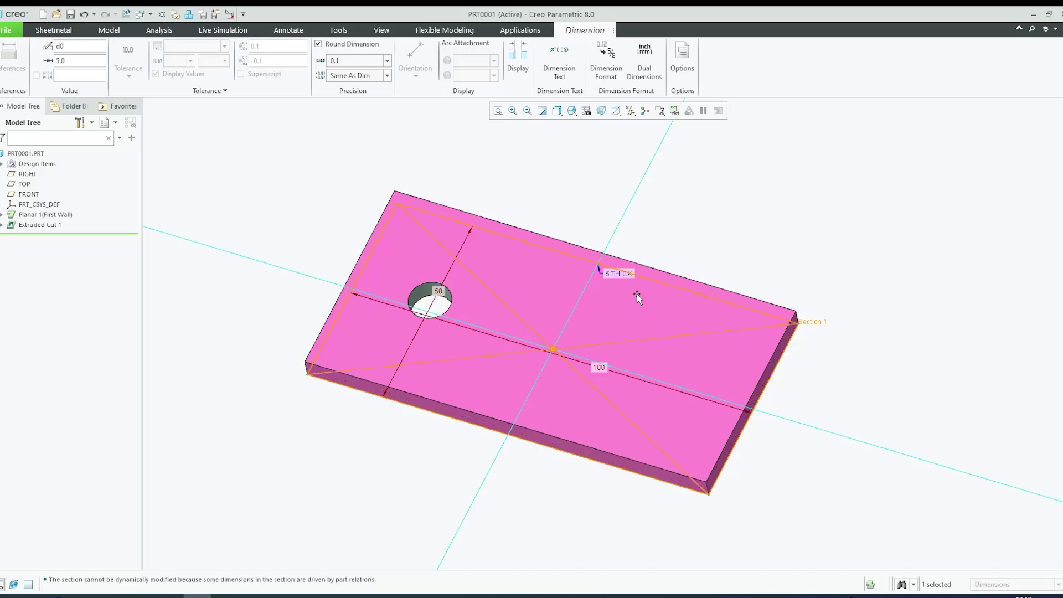
key("ctrl+g")
key("Escape")
- Check the hole's regenerated edge distance and reapply the relations with OK
left_click(368, 282)
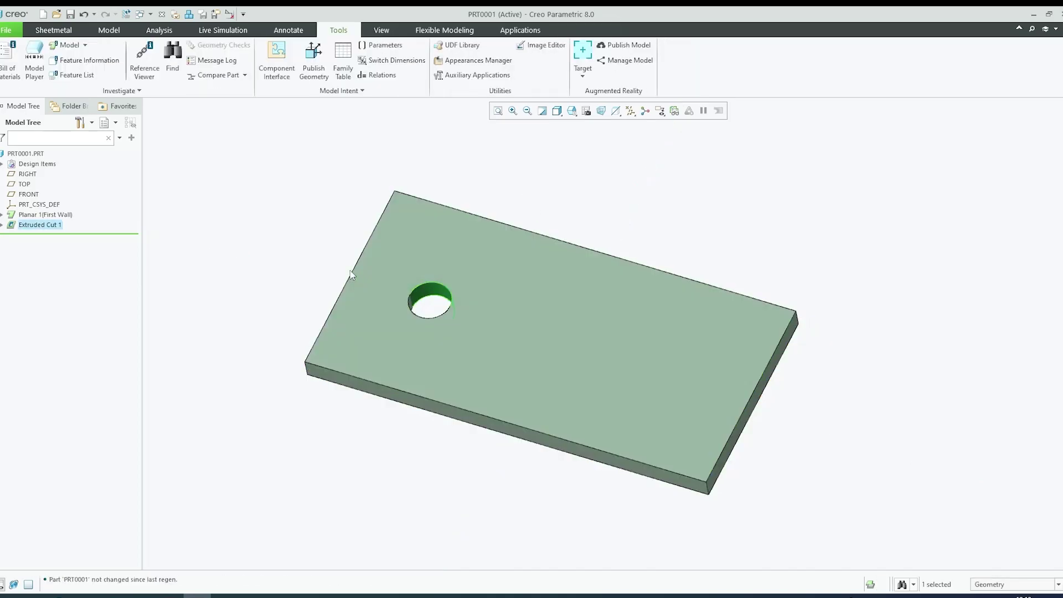
double_click(354, 275)
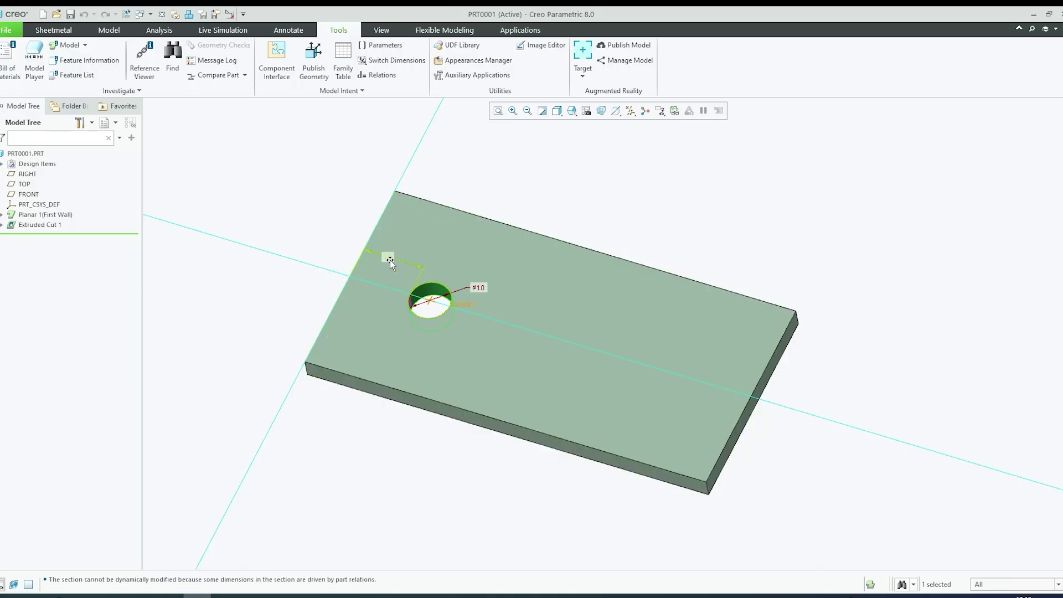
key("ctrl+g")
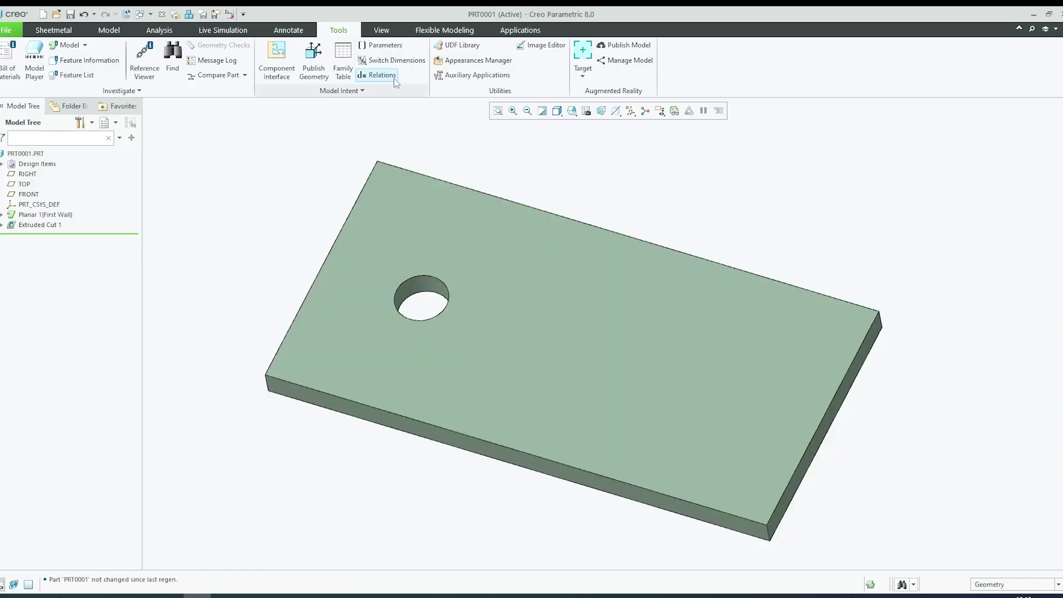
left_click(377, 75)
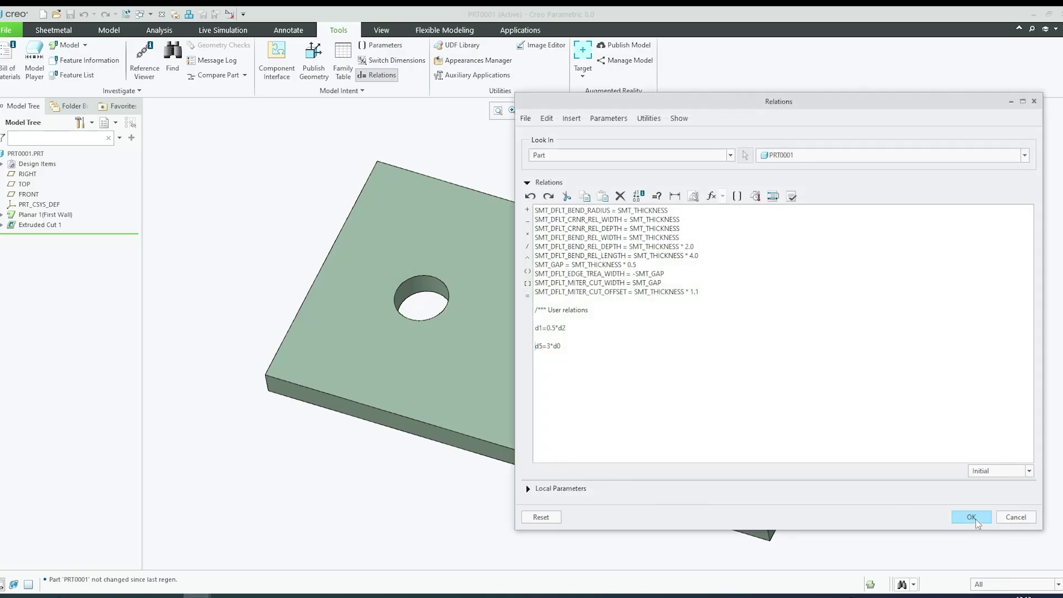
left_click(975, 519)
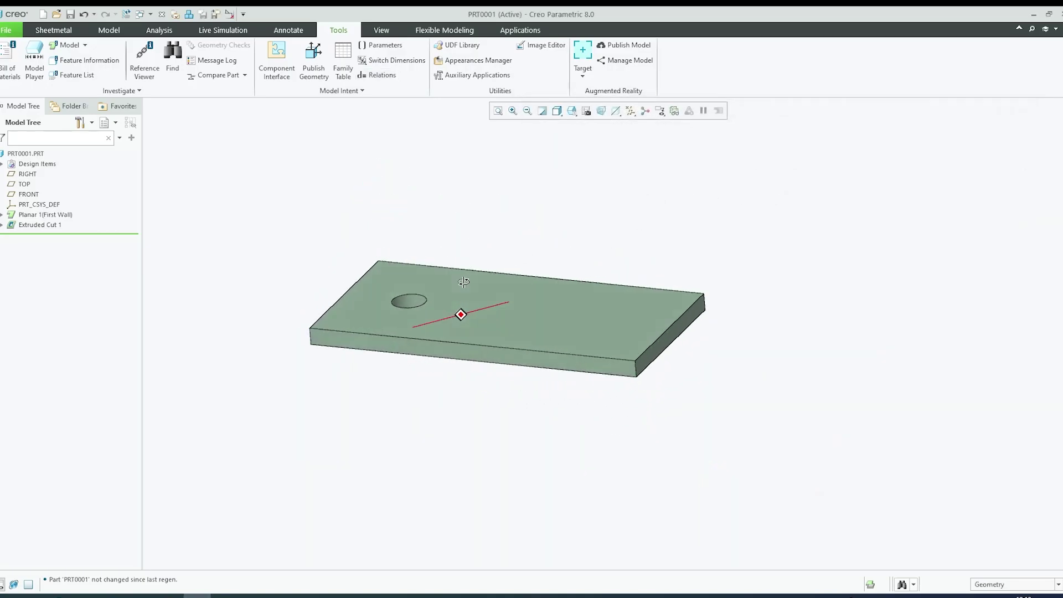
scroll(424, 284, "down", 3)
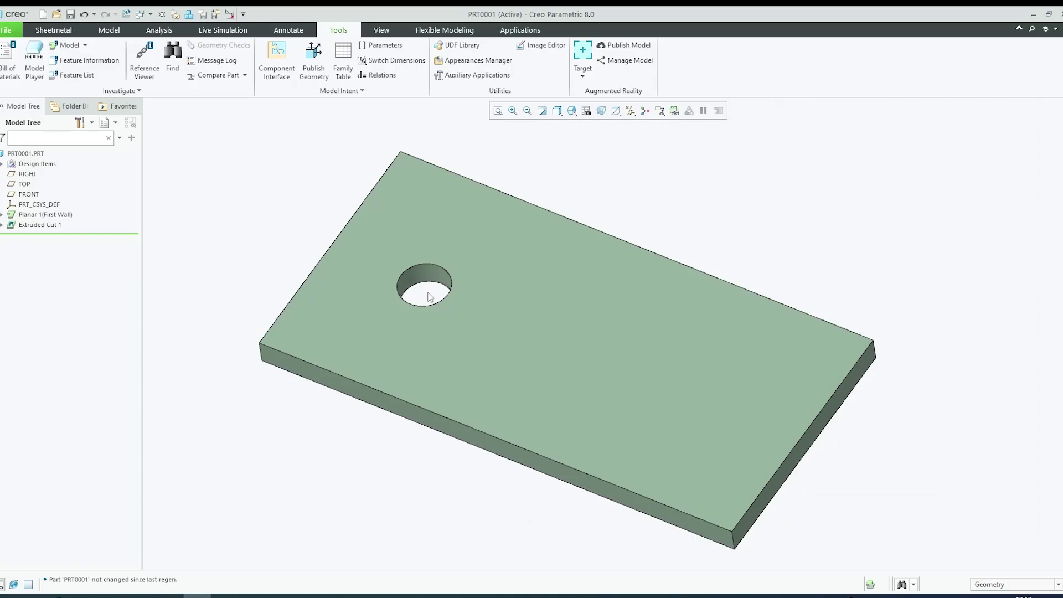
scroll(428, 297, "up", 2)
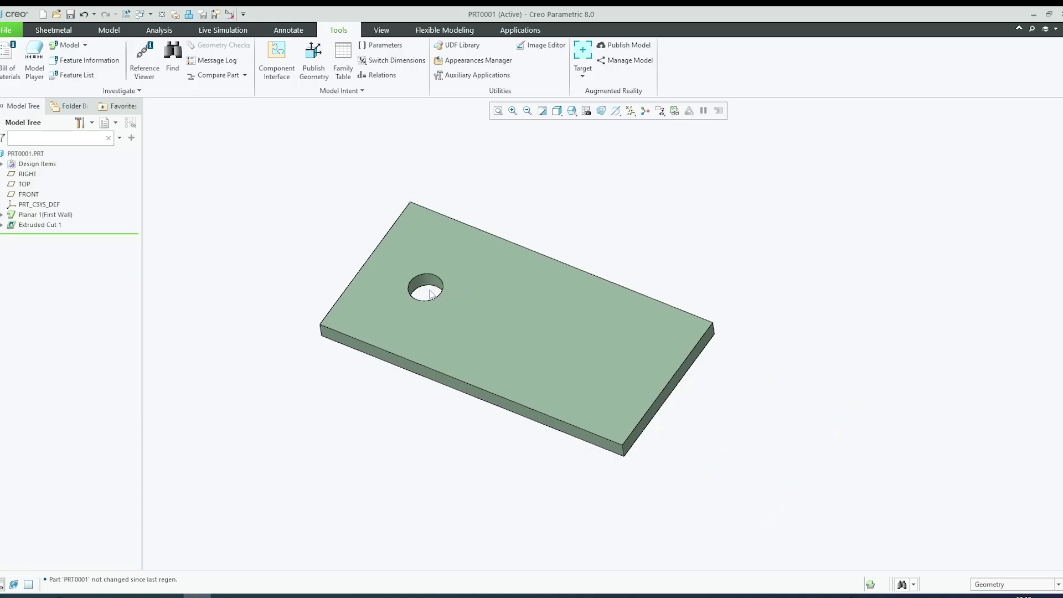
scroll(431, 294, "down", 3)
scroll(423, 297, "up", 3)
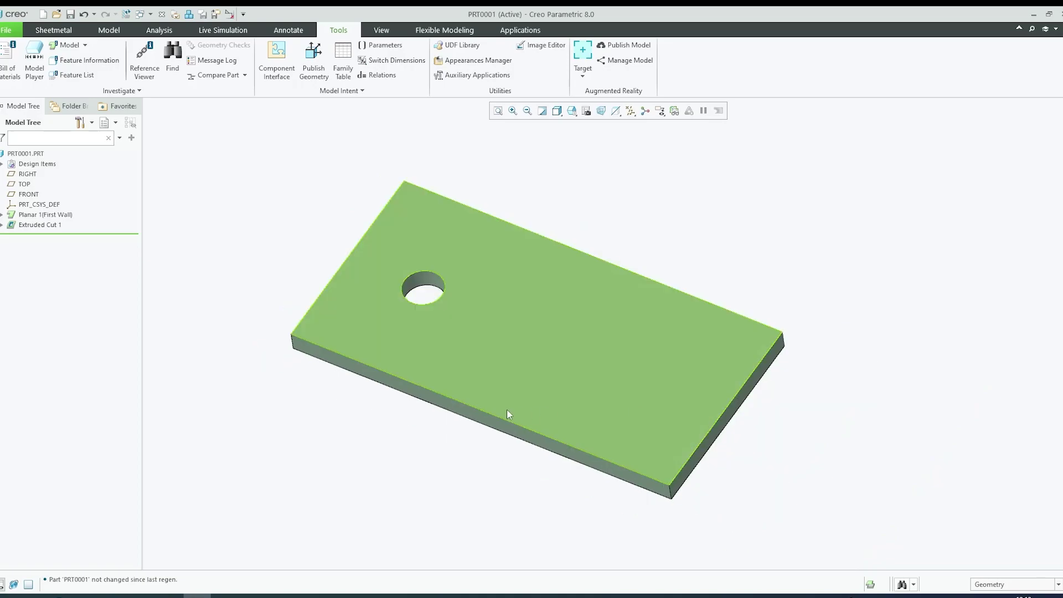
left_click(492, 415)
left_click(540, 379)
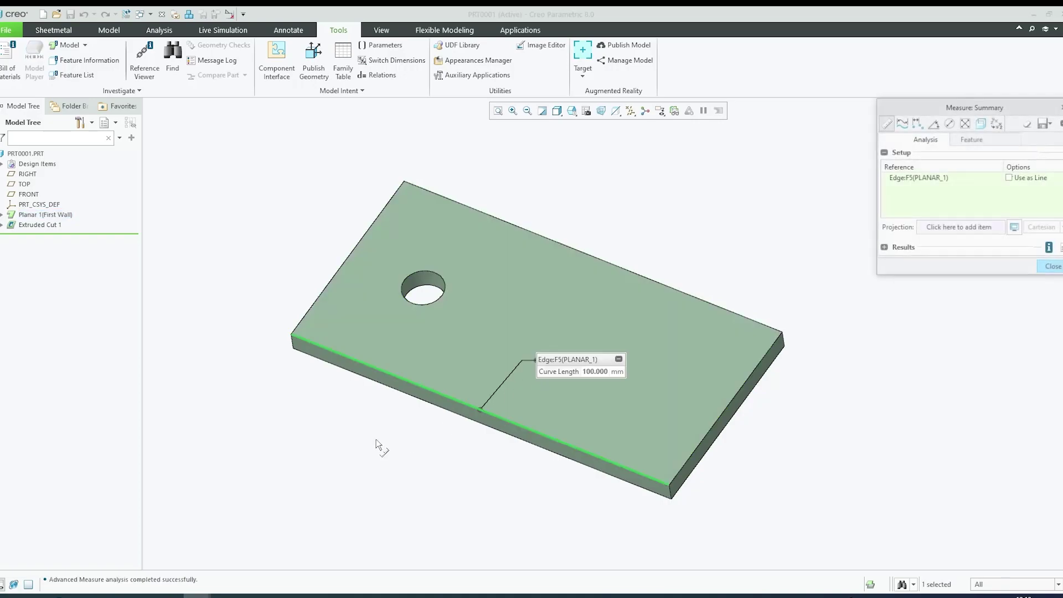
middle_click(377, 442)
scroll(341, 268, "down", 2)
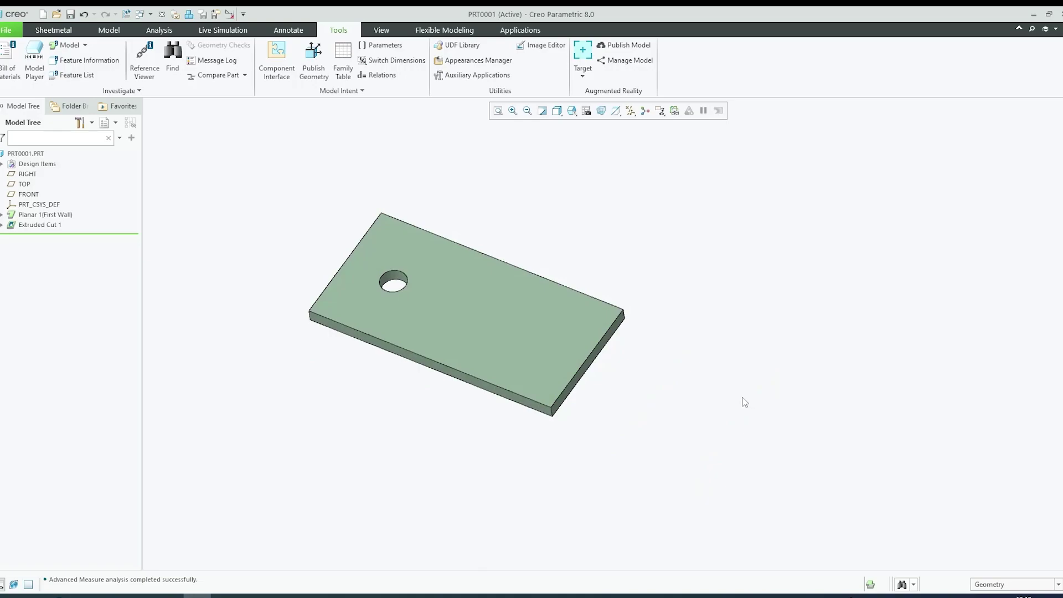
left_click(504, 393)
left_click(427, 404)
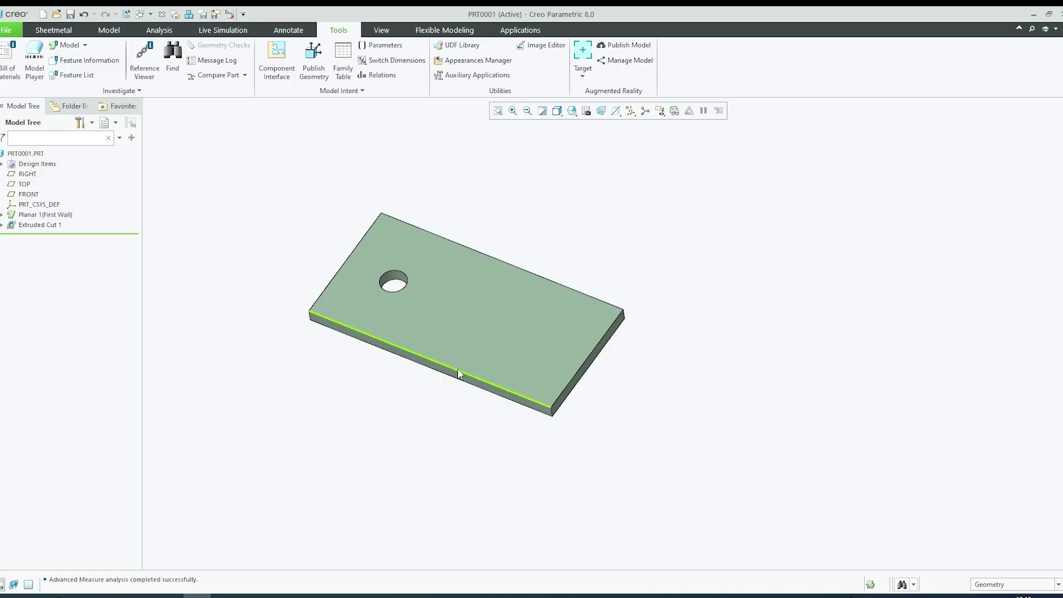
scroll(413, 286, "up", 3)
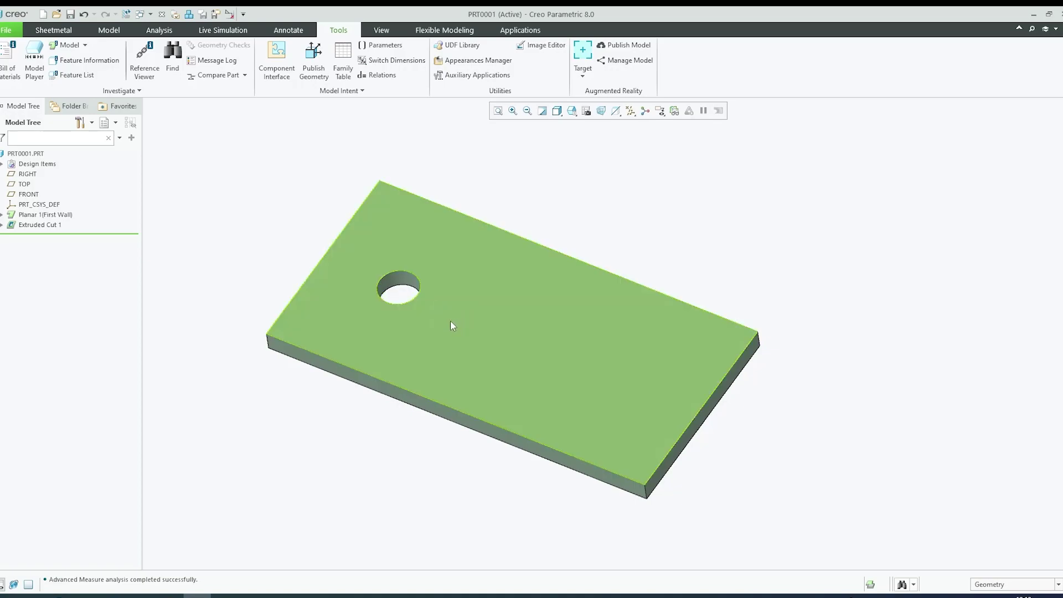
left_click(412, 331)
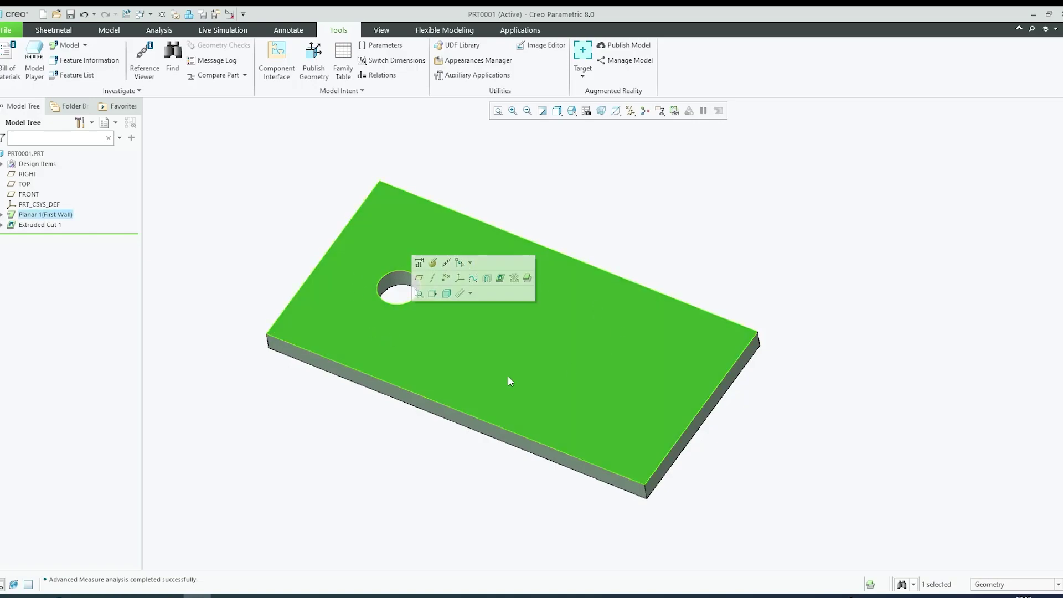
left_click(772, 235)
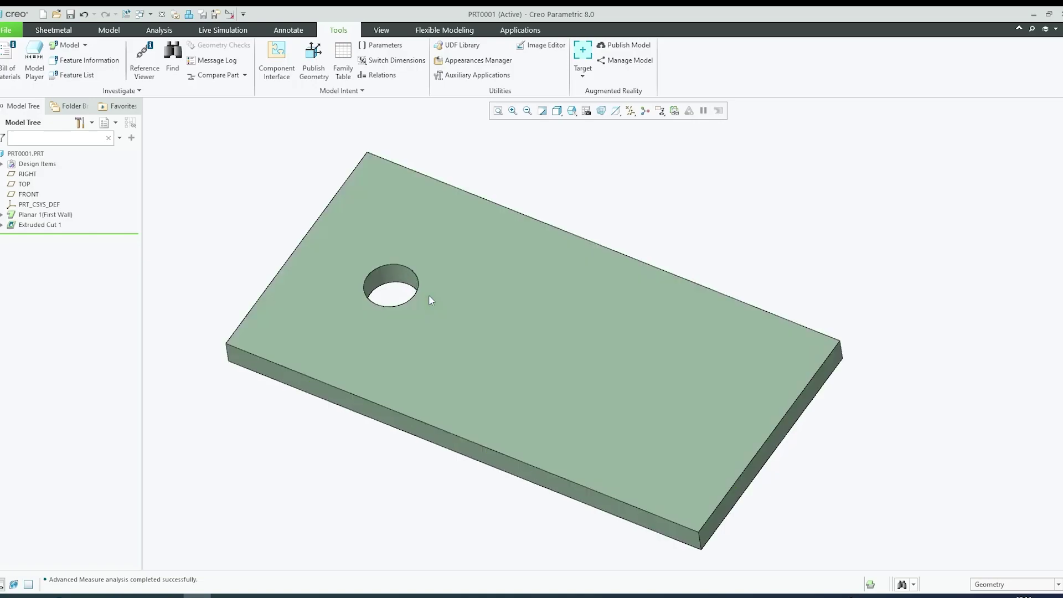
scroll(561, 308, "down", 2)
middle_click_drag(563, 308, 535, 312)
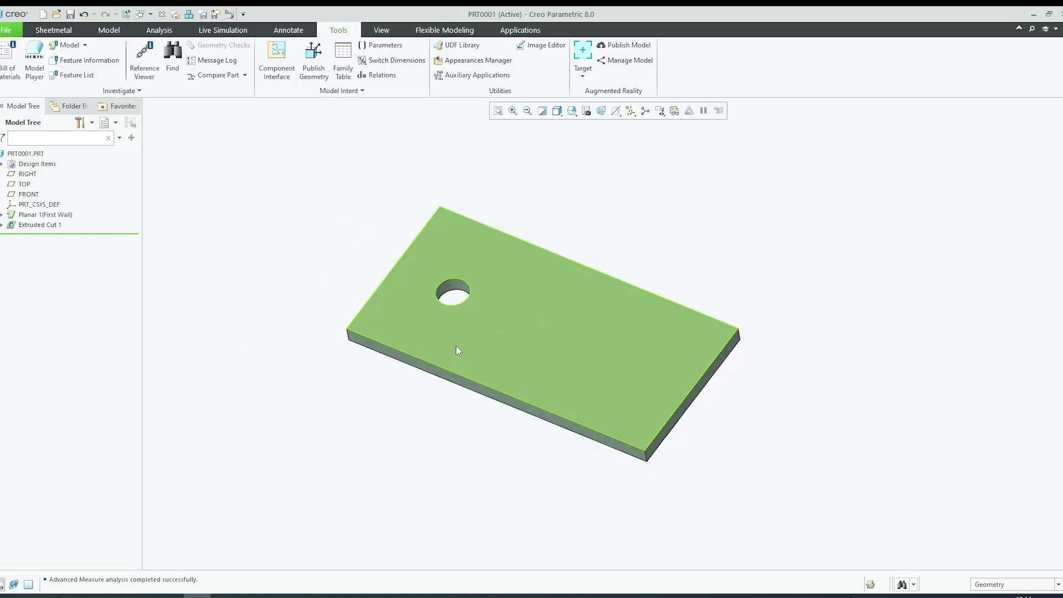